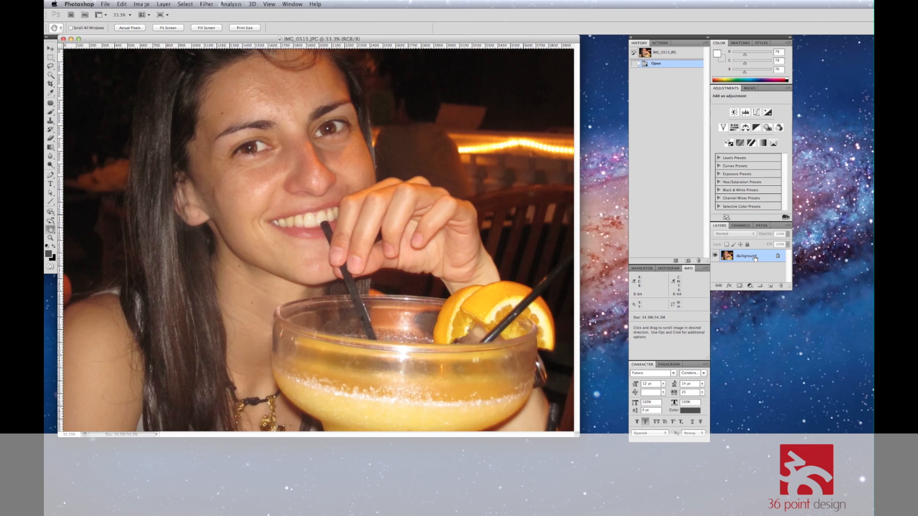
Duplicate the Background layer and hide the original Background layer.
{"action": "mouse_move", "coordinate": [754, 258]}
{"action": "left_mouse_down"}
{"action": "mouse_move", "coordinate": [769, 287]}
{"action": "mouse_move", "coordinate": [760, 259]}
{"action": "left_mouse_up"}
{"action": "left_click_drag", "start_coordinate": [751, 255], "coordinate": [770, 283]}
{"action": "left_click_drag", "start_coordinate": [771, 286], "coordinate": [770, 287]}
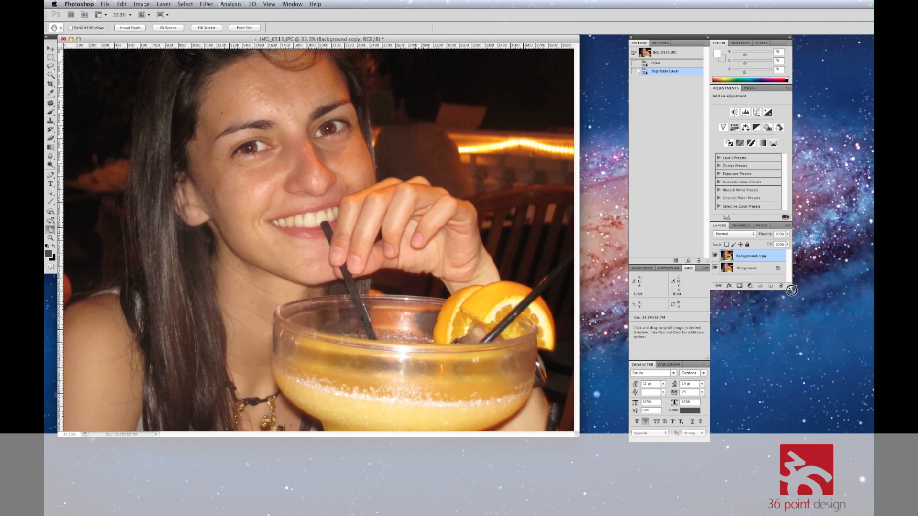
{"action": "left_click_drag", "start_coordinate": [792, 290], "coordinate": [798, 430]}
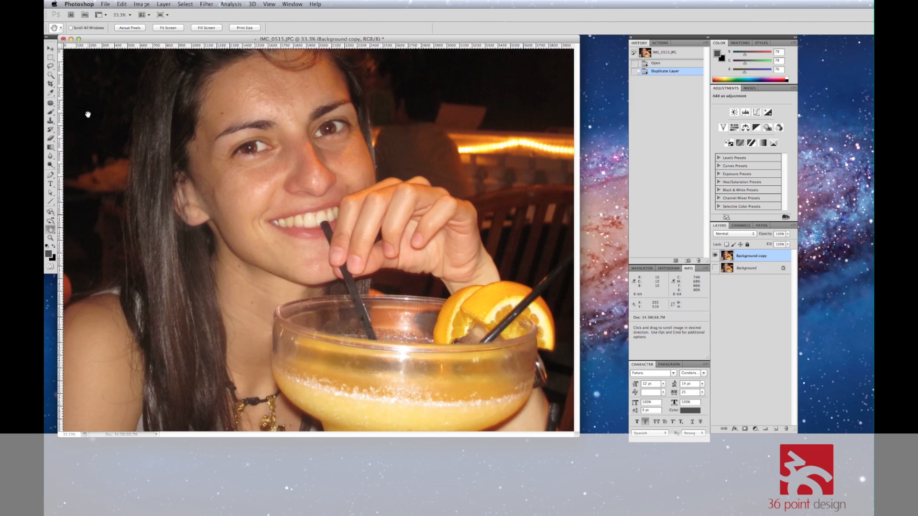
Activate the Patch tool from the group of healing tools, with patching set to Source.
{"action": "left_click", "coordinate": [50, 103]}
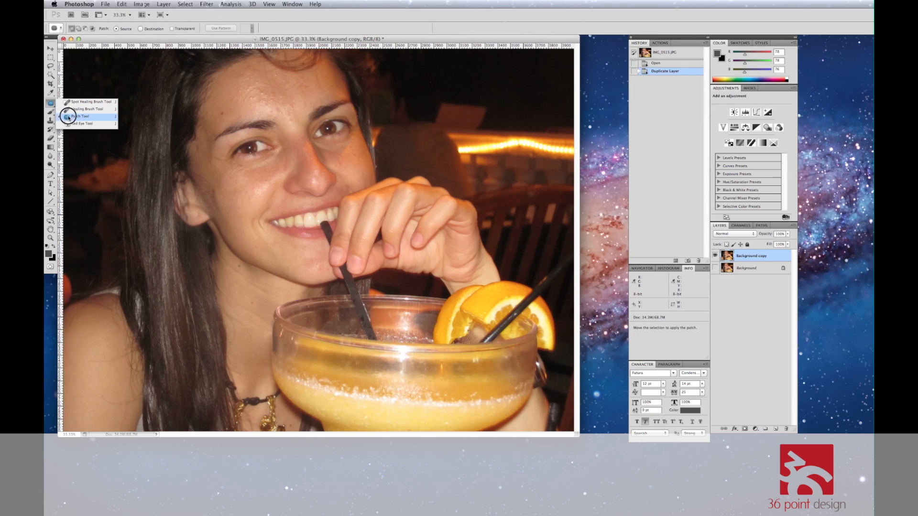
{"action": "left_click", "coordinate": [68, 116]}
{"action": "left_click", "coordinate": [50, 104]}
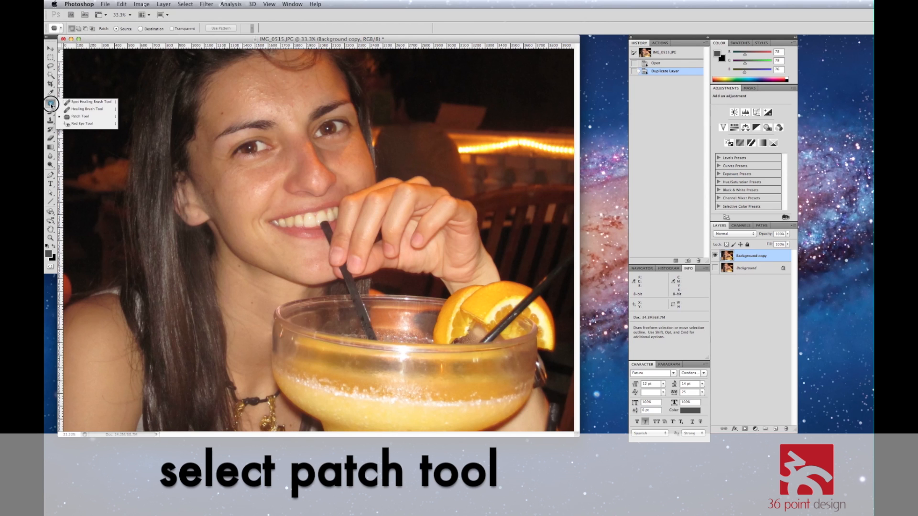
{"action": "left_click", "coordinate": [80, 101]}
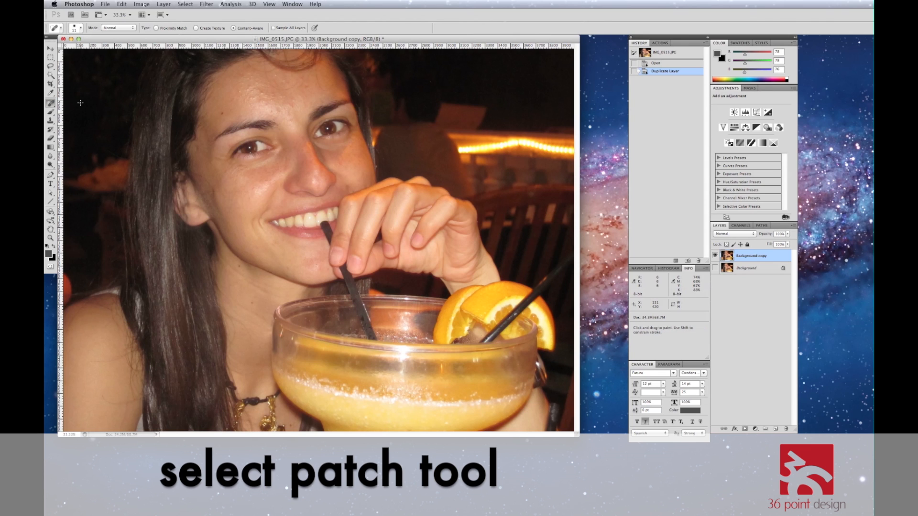
{"action": "left_click", "coordinate": [49, 103]}
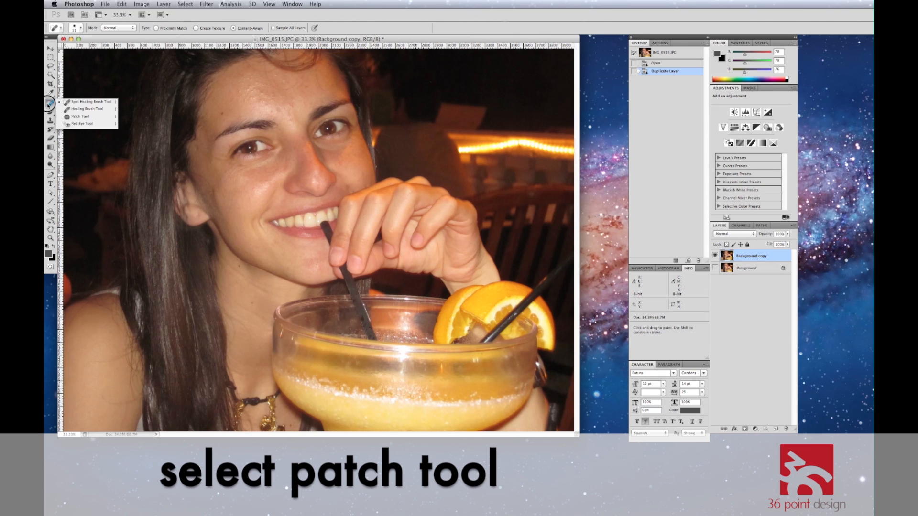
{"action": "left_click", "coordinate": [74, 117]}
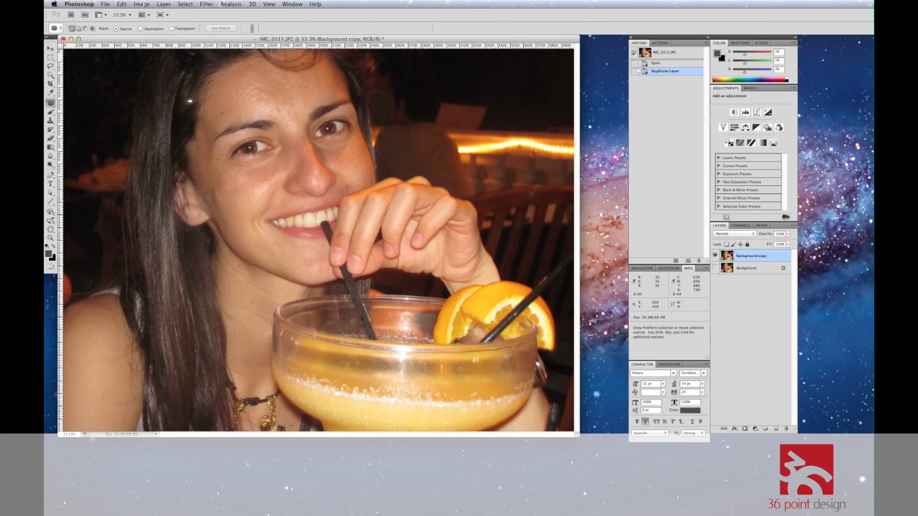
Patch the first two blemished spots in the middle of the forehead with cleaner nearby skin, deselecting after each.
{"action": "key", "text": "z"}
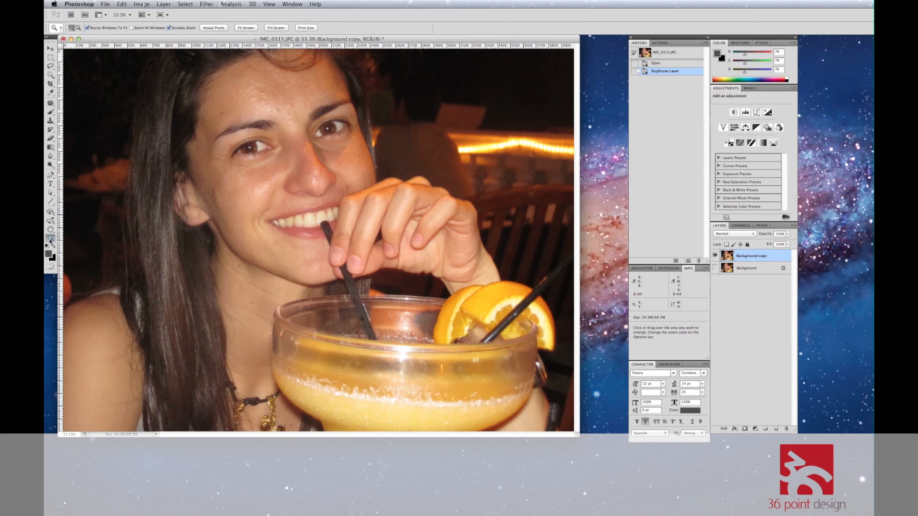
{"action": "left_click_drag", "start_coordinate": [180, 51], "coordinate": [199, 63]}
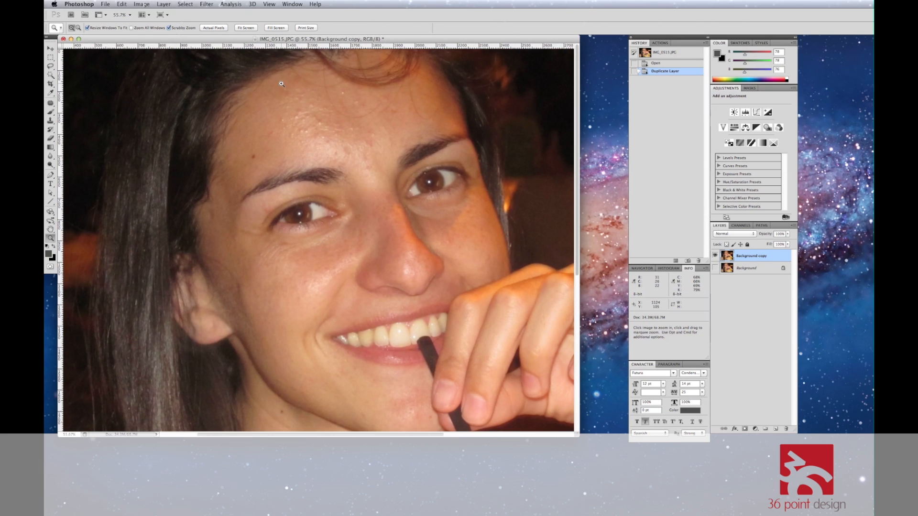
{"action": "left_click_drag", "start_coordinate": [51, 103], "coordinate": [82, 142]}
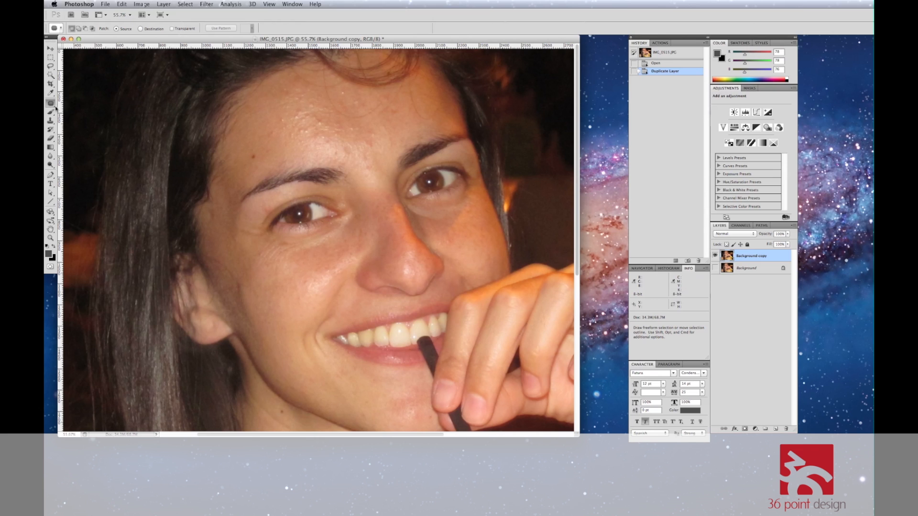
{"action": "scroll", "coordinate": [162, 99], "scroll_direction": "right", "scroll_amount": 5}
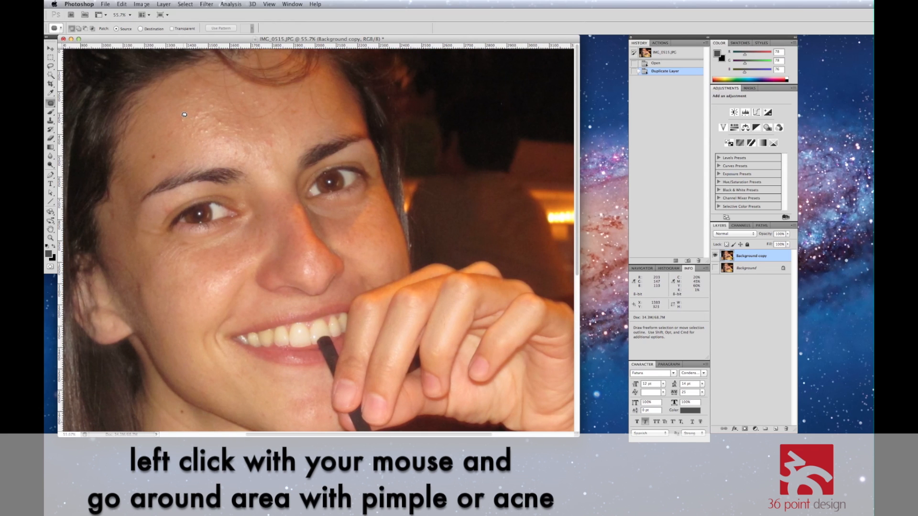
{"action": "mouse_move", "coordinate": [184, 115]}
{"action": "left_mouse_down"}
{"action": "mouse_move", "coordinate": [188, 125]}
{"action": "mouse_move", "coordinate": [171, 119]}
{"action": "left_mouse_up"}
{"action": "left_click", "coordinate": [278, 139]}
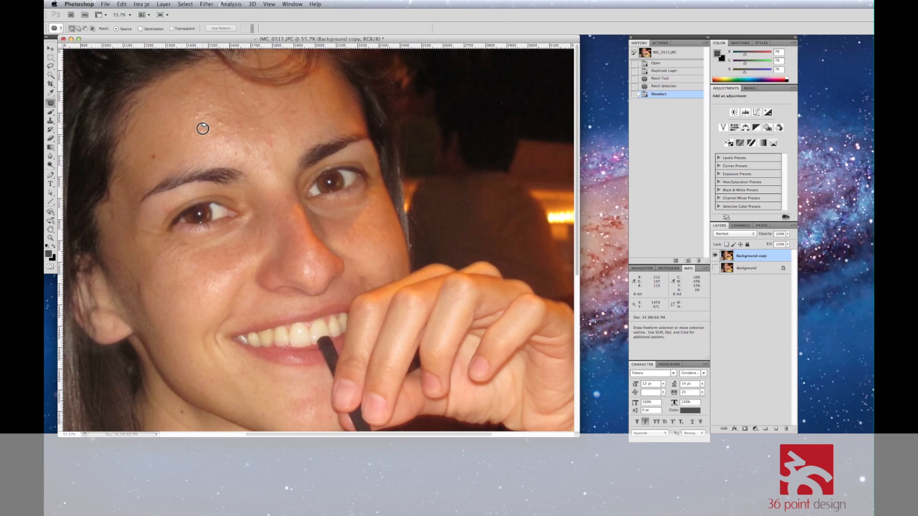
{"action": "mouse_move", "coordinate": [200, 137]}
{"action": "left_mouse_down"}
{"action": "mouse_move", "coordinate": [207, 127]}
{"action": "mouse_move", "coordinate": [165, 119]}
{"action": "mouse_move", "coordinate": [168, 111]}
{"action": "left_mouse_up"}
{"action": "key", "text": "super+d"}
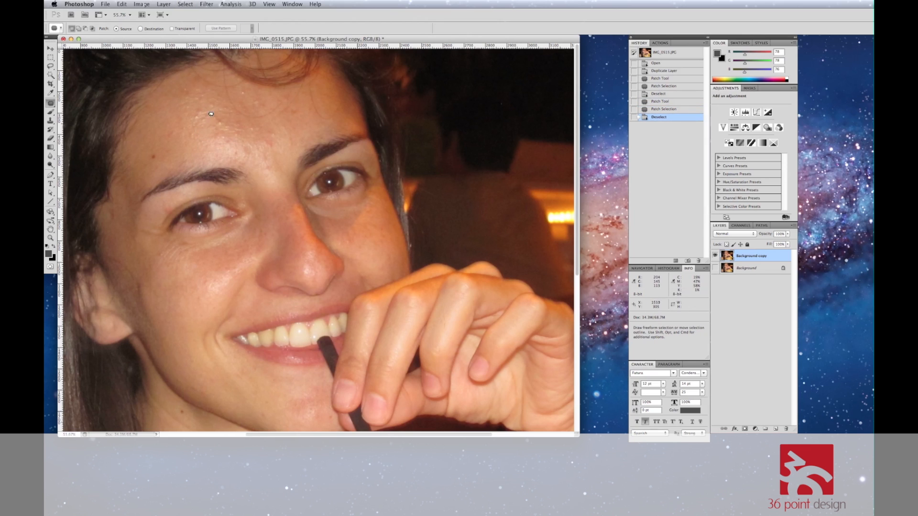
Patch the remaining small blemishes and shiny spots above the woman's right eyebrow with smooth forehead skin, deselecting after each.
{"action": "mouse_move", "coordinate": [189, 131]}
{"action": "left_mouse_down"}
{"action": "mouse_move", "coordinate": [189, 141]}
{"action": "mouse_move", "coordinate": [201, 136]}
{"action": "mouse_move", "coordinate": [166, 115]}
{"action": "left_mouse_up"}
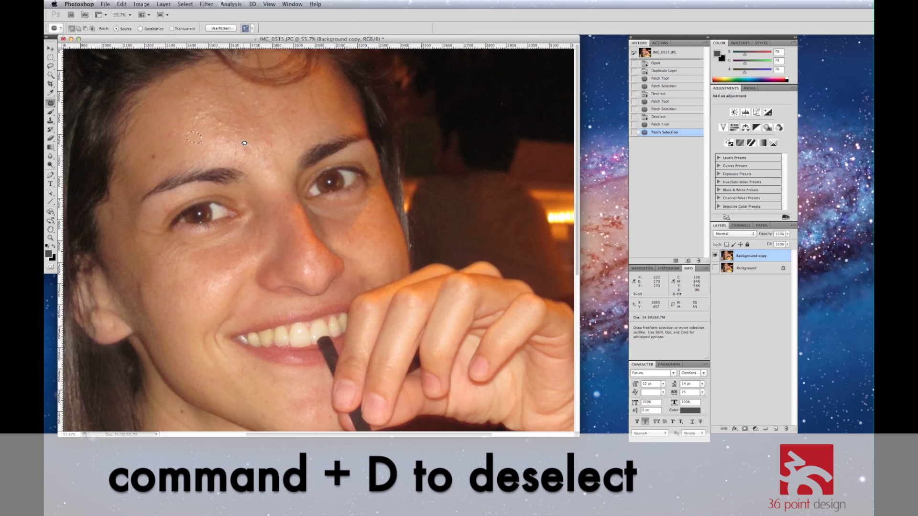
{"action": "key", "text": "super+d"}
{"action": "mouse_move", "coordinate": [200, 111]}
{"action": "left_mouse_down"}
{"action": "mouse_move", "coordinate": [180, 131]}
{"action": "mouse_move", "coordinate": [201, 129]}
{"action": "mouse_move", "coordinate": [205, 122]}
{"action": "mouse_move", "coordinate": [162, 121]}
{"action": "left_mouse_up"}
{"action": "key", "text": "super+d"}
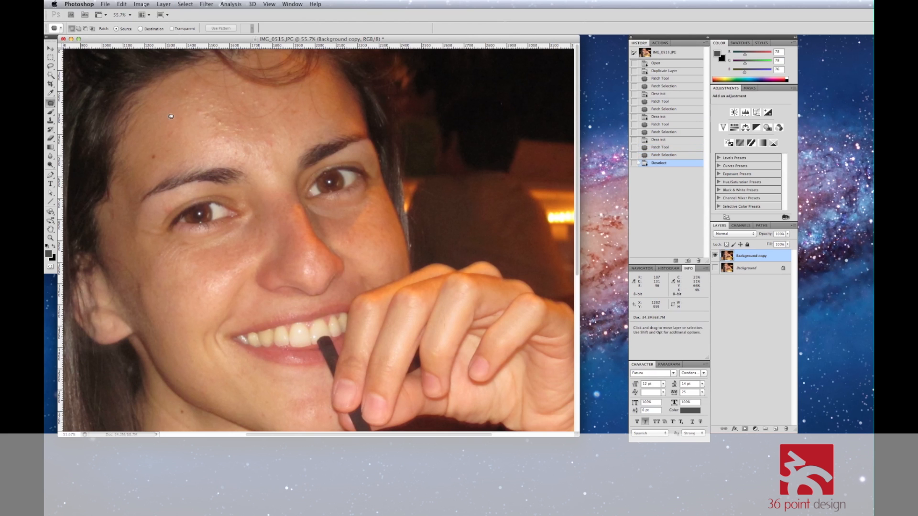
{"action": "mouse_move", "coordinate": [186, 91]}
{"action": "left_mouse_down"}
{"action": "mouse_move", "coordinate": [185, 112]}
{"action": "mouse_move", "coordinate": [216, 114]}
{"action": "mouse_move", "coordinate": [198, 95]}
{"action": "mouse_move", "coordinate": [181, 138]}
{"action": "mouse_move", "coordinate": [216, 117]}
{"action": "mouse_move", "coordinate": [216, 143]}
{"action": "mouse_move", "coordinate": [230, 146]}
{"action": "mouse_move", "coordinate": [219, 113]}
{"action": "mouse_move", "coordinate": [158, 139]}
{"action": "mouse_move", "coordinate": [154, 130]}
{"action": "mouse_move", "coordinate": [171, 141]}
{"action": "mouse_move", "coordinate": [168, 122]}
{"action": "left_mouse_up"}
{"action": "key", "text": "super+d"}
{"action": "key", "text": "super+d"}
{"action": "key", "text": "super+d"}
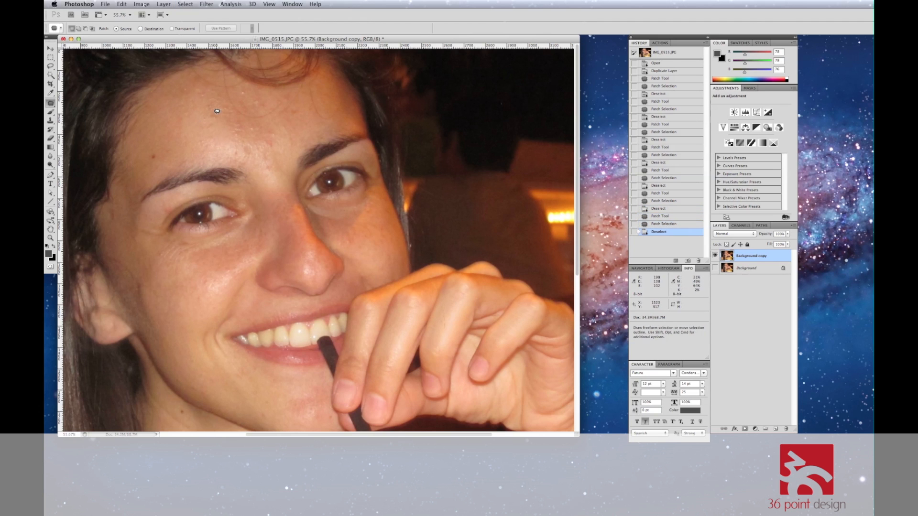
Patch the shiny area between the eyebrows and the central forehead strip using skin above the woman's right eyebrow.
{"action": "mouse_move", "coordinate": [287, 157]}
{"action": "left_mouse_down"}
{"action": "mouse_move", "coordinate": [270, 172]}
{"action": "mouse_move", "coordinate": [250, 143]}
{"action": "mouse_move", "coordinate": [177, 131]}
{"action": "left_mouse_up"}
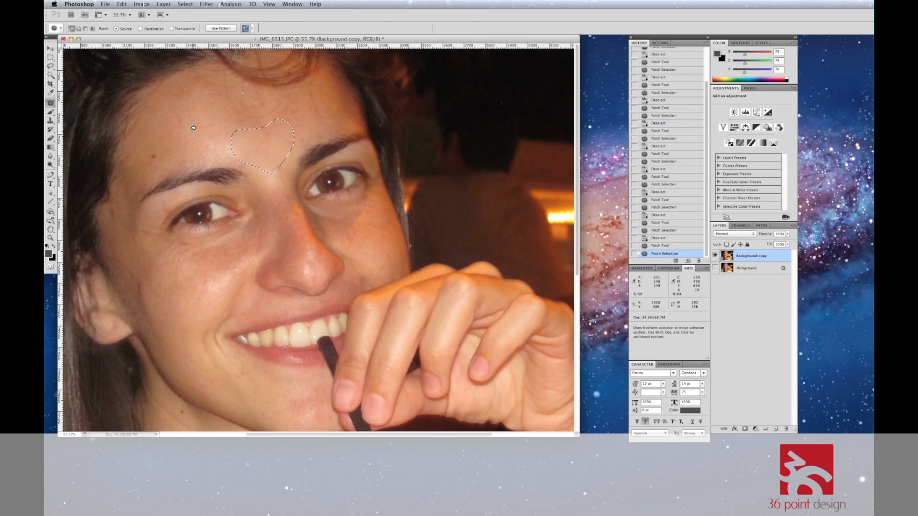
{"action": "key", "text": "super+d"}
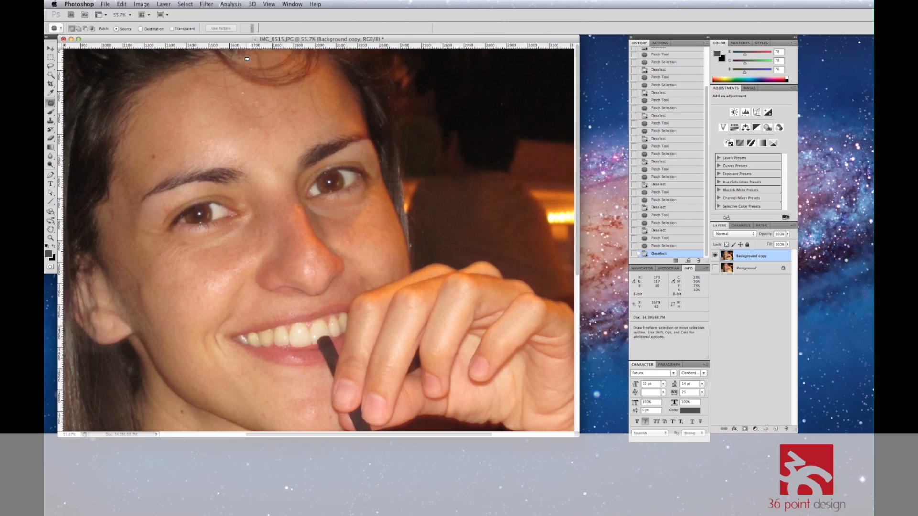
{"action": "mouse_move", "coordinate": [243, 87]}
{"action": "left_mouse_down"}
{"action": "mouse_move", "coordinate": [229, 99]}
{"action": "mouse_move", "coordinate": [245, 134]}
{"action": "mouse_move", "coordinate": [264, 128]}
{"action": "mouse_move", "coordinate": [251, 102]}
{"action": "mouse_move", "coordinate": [180, 130]}
{"action": "left_mouse_up"}
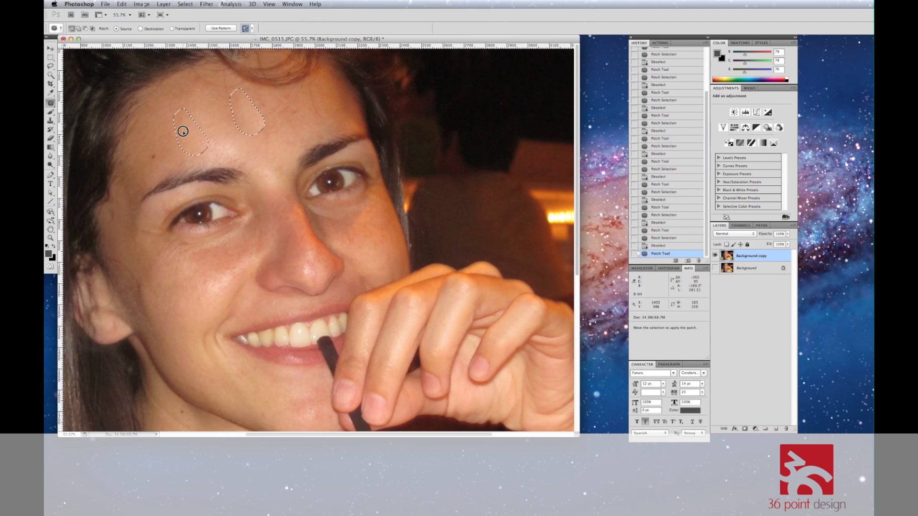
{"action": "key", "text": "super+d"}
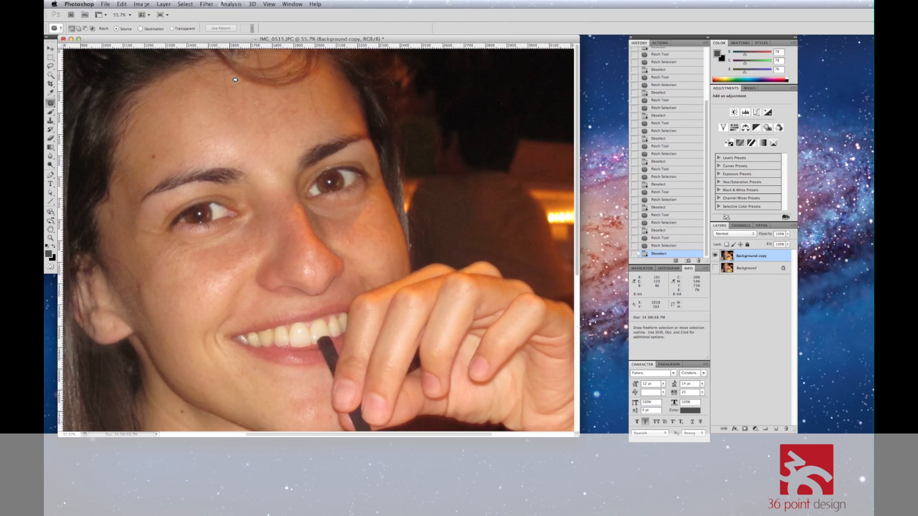
Patch the loose hair strands along the upper forehead with clear skin from the mid-forehead, then deselect.
{"action": "mouse_move", "coordinate": [242, 58]}
{"action": "left_mouse_down"}
{"action": "mouse_move", "coordinate": [213, 66]}
{"action": "mouse_move", "coordinate": [182, 89]}
{"action": "mouse_move", "coordinate": [191, 96]}
{"action": "mouse_move", "coordinate": [332, 89]}
{"action": "mouse_move", "coordinate": [323, 68]}
{"action": "mouse_move", "coordinate": [299, 55]}
{"action": "mouse_move", "coordinate": [241, 57]}
{"action": "mouse_move", "coordinate": [228, 110]}
{"action": "left_mouse_up"}
{"action": "left_click_drag", "start_coordinate": [271, 60], "coordinate": [227, 118]}
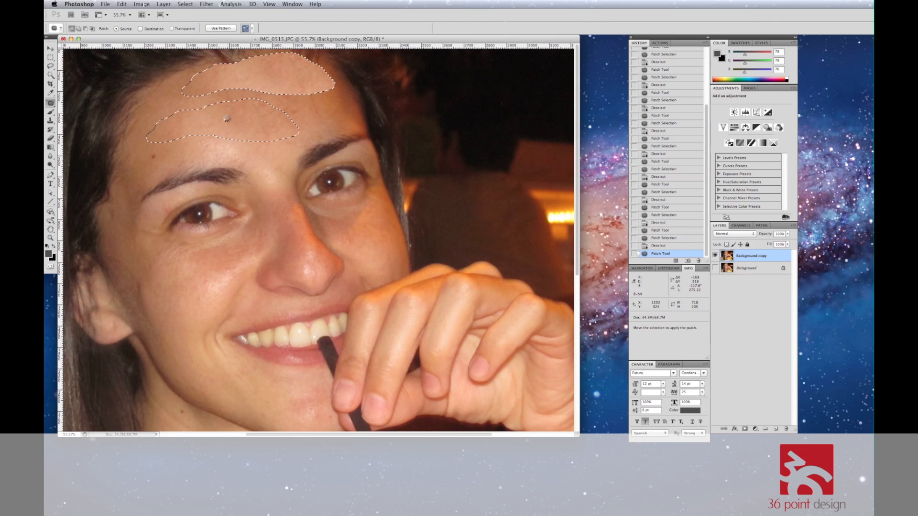
{"action": "left_click", "coordinate": [319, 96]}
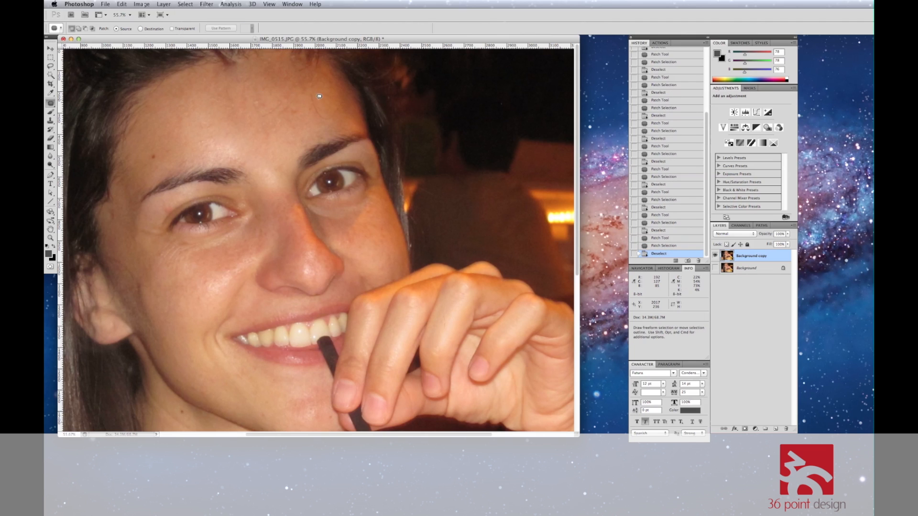
Patch the leftover hair traces and uneven spots below the hairline with nearby clean skin, deselecting after each.
{"action": "mouse_move", "coordinate": [231, 84]}
{"action": "left_mouse_down"}
{"action": "mouse_move", "coordinate": [221, 96]}
{"action": "mouse_move", "coordinate": [236, 97]}
{"action": "left_mouse_up"}
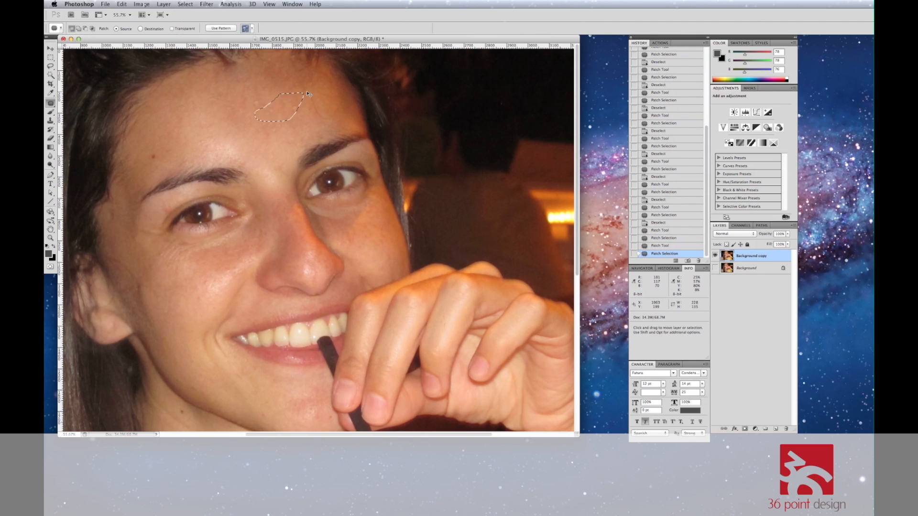
{"action": "key", "text": "super+d"}
{"action": "mouse_move", "coordinate": [307, 88]}
{"action": "left_mouse_down"}
{"action": "mouse_move", "coordinate": [323, 125]}
{"action": "mouse_move", "coordinate": [333, 119]}
{"action": "mouse_move", "coordinate": [338, 105]}
{"action": "mouse_move", "coordinate": [323, 106]}
{"action": "mouse_move", "coordinate": [308, 90]}
{"action": "mouse_move", "coordinate": [313, 106]}
{"action": "mouse_move", "coordinate": [272, 84]}
{"action": "left_mouse_up"}
{"action": "key", "text": "super+d"}
{"action": "mouse_move", "coordinate": [243, 56]}
{"action": "left_mouse_down"}
{"action": "mouse_move", "coordinate": [222, 70]}
{"action": "mouse_move", "coordinate": [240, 70]}
{"action": "mouse_move", "coordinate": [198, 76]}
{"action": "mouse_move", "coordinate": [236, 82]}
{"action": "mouse_move", "coordinate": [249, 72]}
{"action": "mouse_move", "coordinate": [256, 96]}
{"action": "left_mouse_up"}
{"action": "key", "text": "super+d"}
{"action": "key", "text": "super+d"}
{"action": "mouse_move", "coordinate": [319, 64]}
{"action": "left_mouse_down"}
{"action": "mouse_move", "coordinate": [292, 72]}
{"action": "mouse_move", "coordinate": [319, 74]}
{"action": "mouse_move", "coordinate": [324, 65]}
{"action": "mouse_move", "coordinate": [308, 76]}
{"action": "mouse_move", "coordinate": [310, 97]}
{"action": "left_mouse_up"}
{"action": "key", "text": "super+d"}
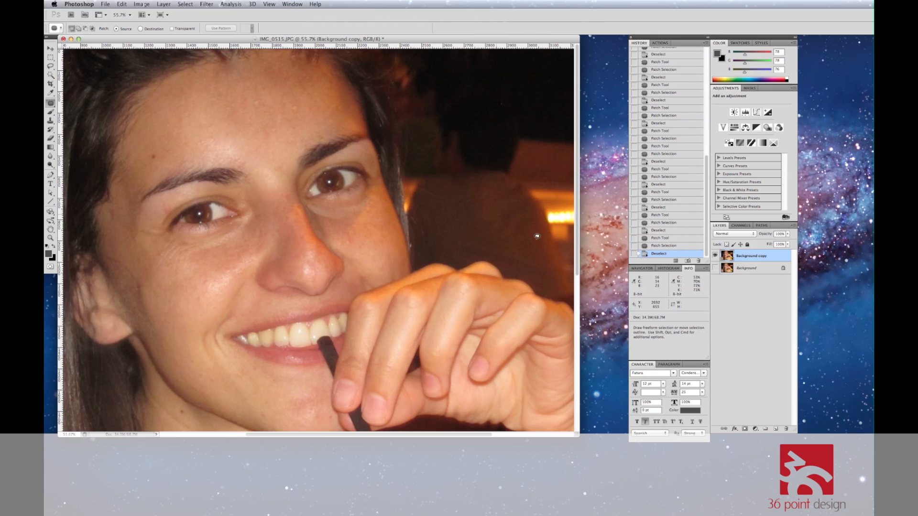
Show the original Background layer and toggle the retouched copy's visibility to compare the forehead before and after patching.
{"action": "left_click", "coordinate": [715, 268]}
{"action": "left_click", "coordinate": [715, 256]}
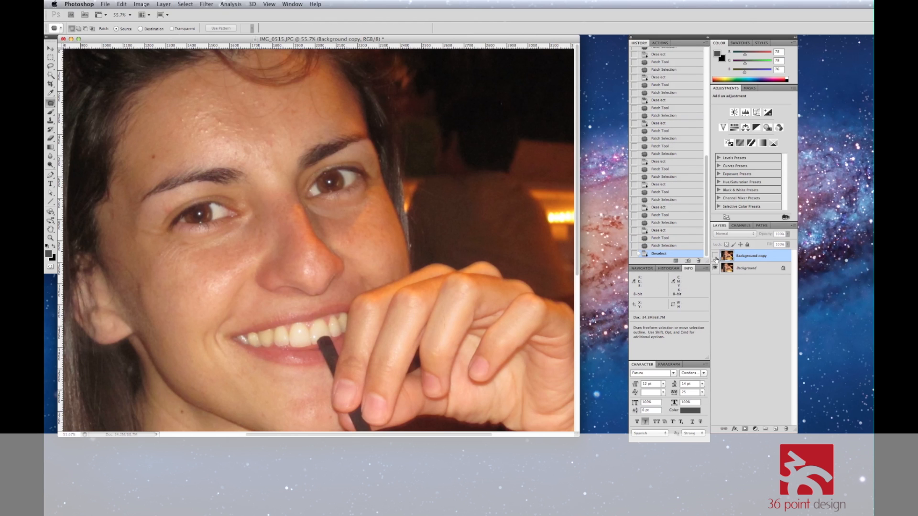
{"action": "left_click", "coordinate": [715, 257]}
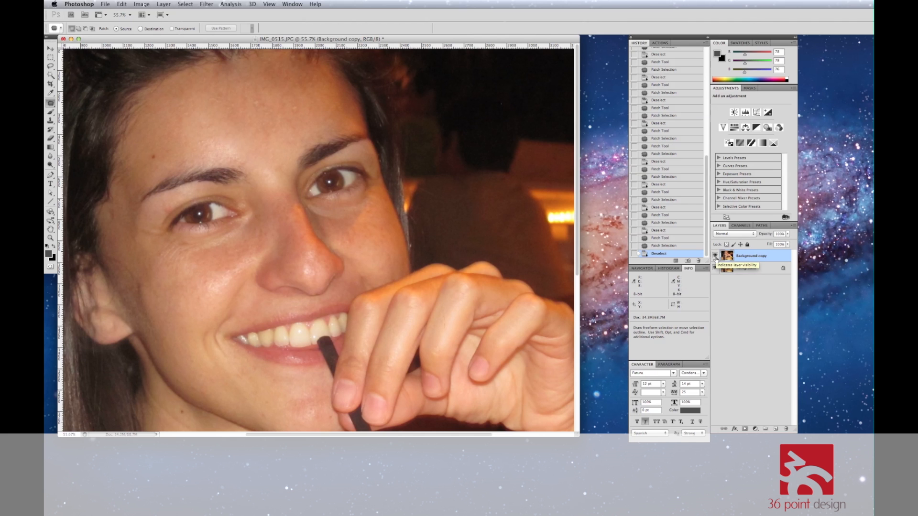
{"action": "double_click", "coordinate": [50, 230]}
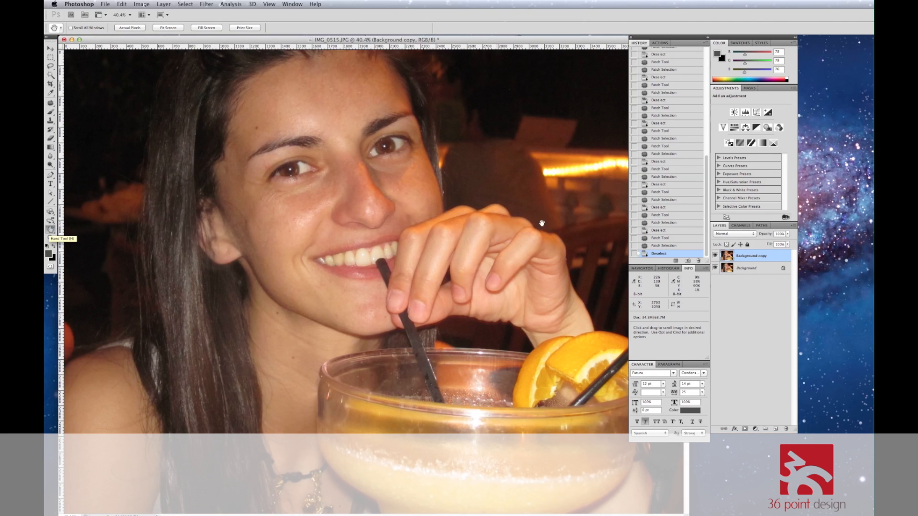
{"action": "left_click", "coordinate": [715, 256]}
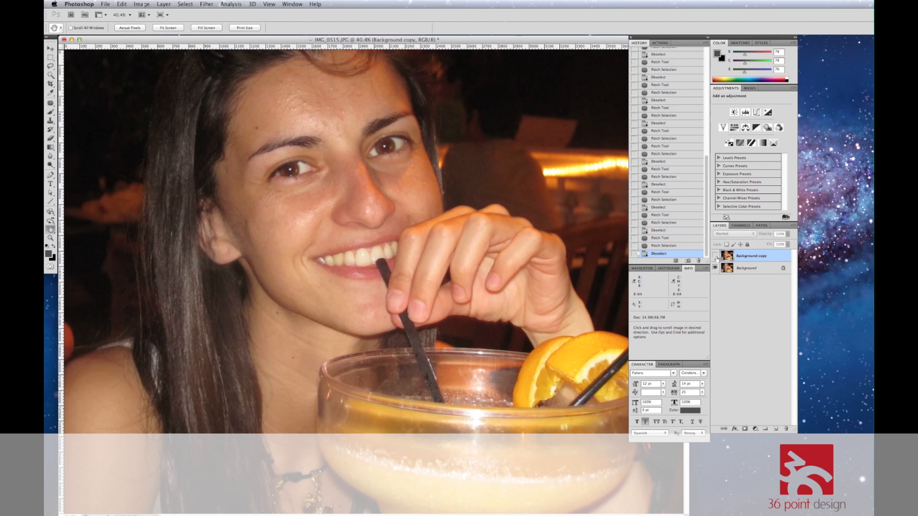
{"action": "left_click", "coordinate": [715, 256]}
{"action": "left_click", "coordinate": [715, 257]}
{"action": "left_click", "coordinate": [715, 257]}
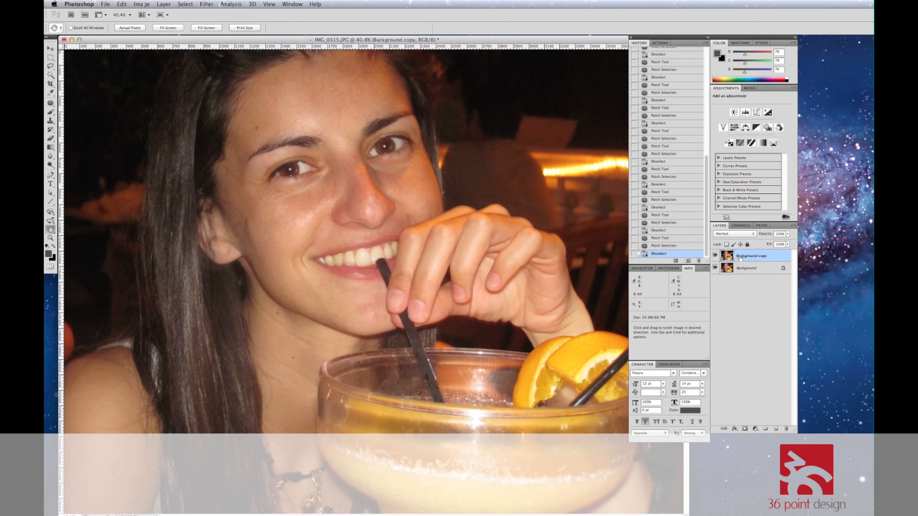
Add a new layer above the retouched copy and set up a soft round brush of about 170 px with 0% hardness.
{"action": "left_click", "coordinate": [775, 429]}
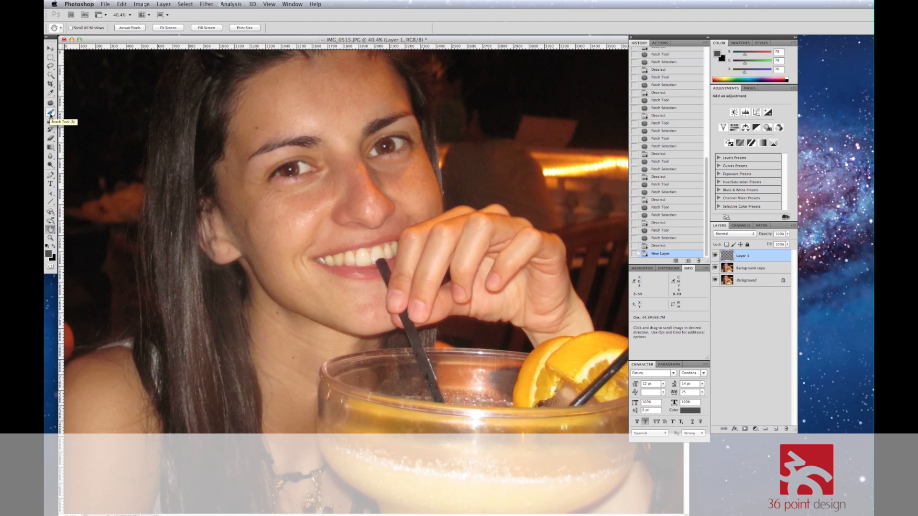
{"action": "left_click", "coordinate": [50, 114]}
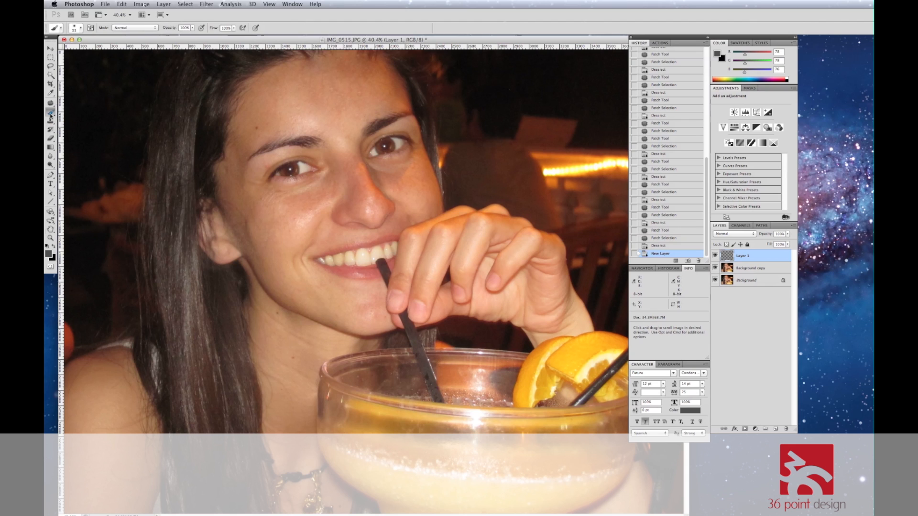
{"action": "left_click", "coordinate": [81, 30]}
{"action": "left_click", "coordinate": [80, 31]}
{"action": "left_click", "coordinate": [80, 30]}
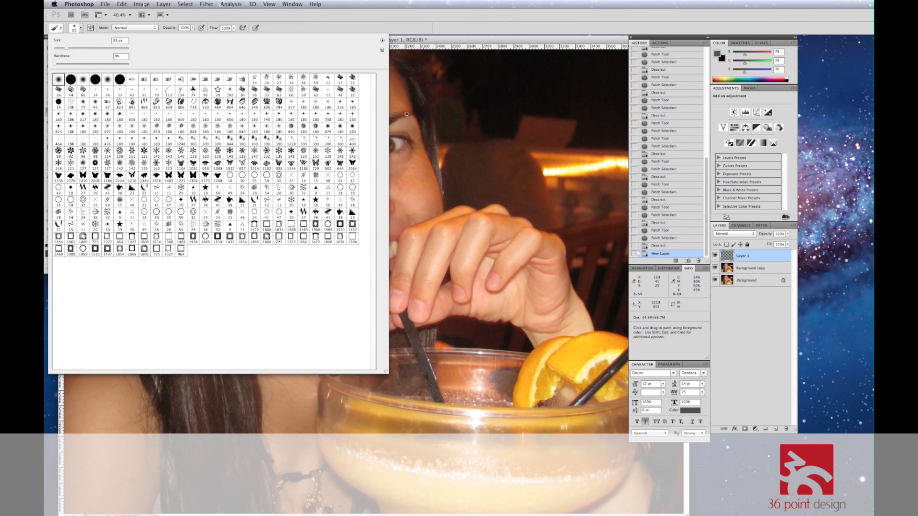
{"action": "left_click_drag", "start_coordinate": [80, 50], "coordinate": [88, 51]}
{"action": "left_click", "coordinate": [105, 48]}
{"action": "key", "text": "Return"}
{"action": "right_click", "coordinate": [394, 98]}
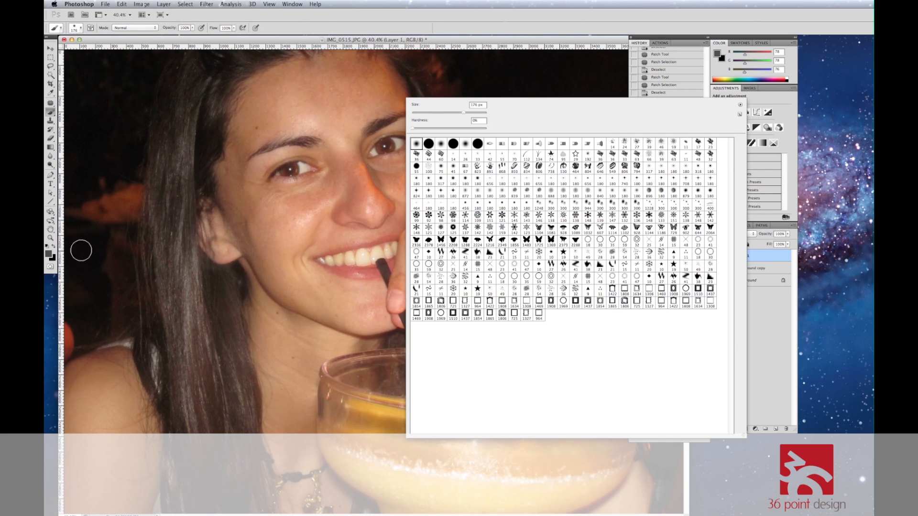
Set the foreground color to a skin tone sampled from the forehead (#bc805d).
{"action": "left_click", "coordinate": [718, 54]}
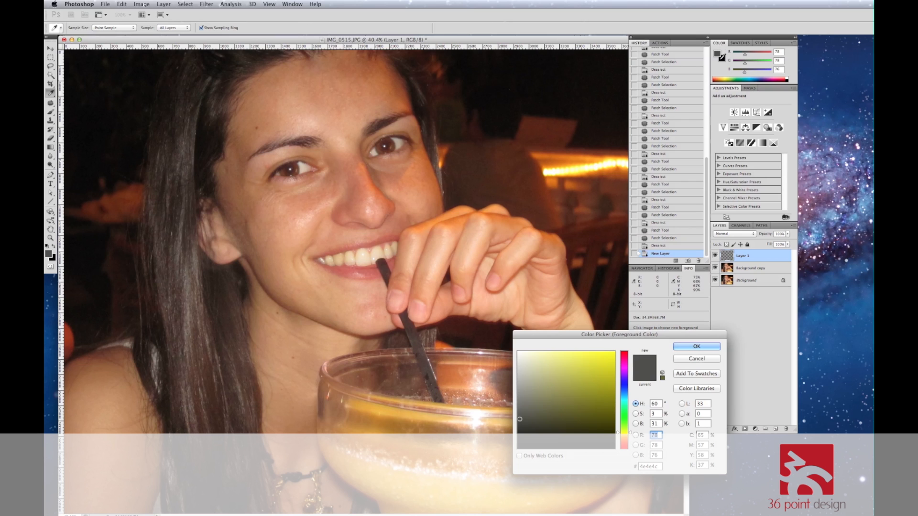
{"action": "left_click", "coordinate": [305, 5]}
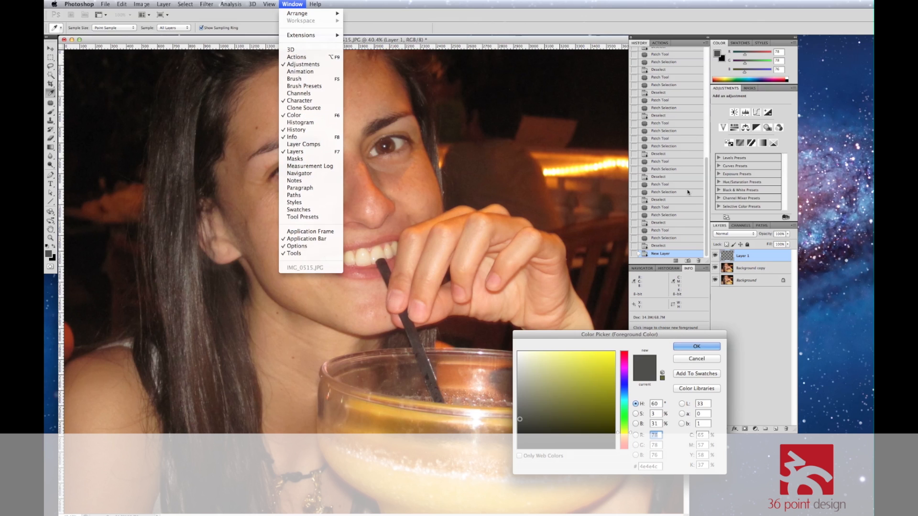
{"action": "left_click", "coordinate": [567, 394]}
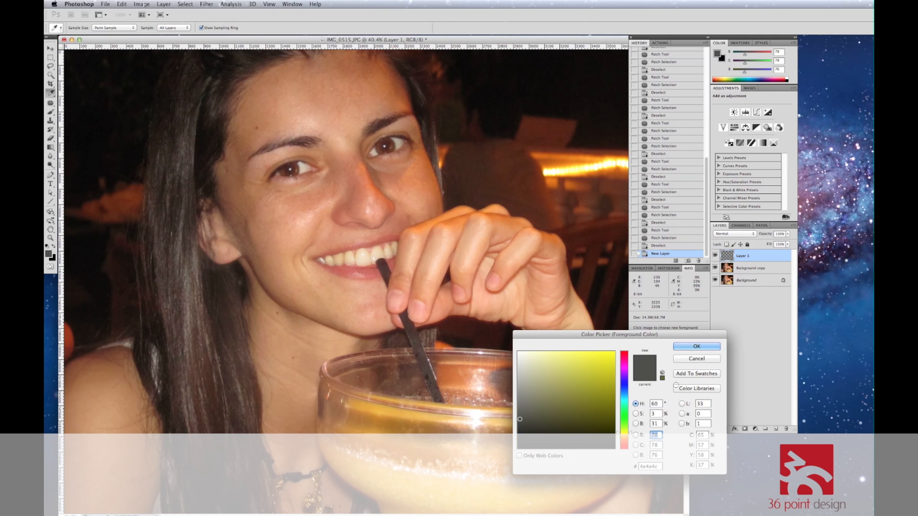
{"action": "left_click", "coordinate": [355, 76]}
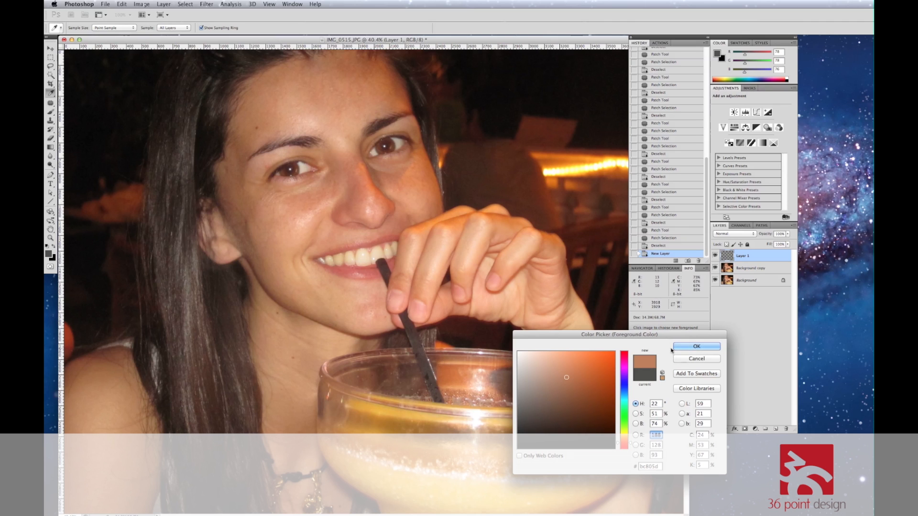
{"action": "left_click", "coordinate": [689, 347]}
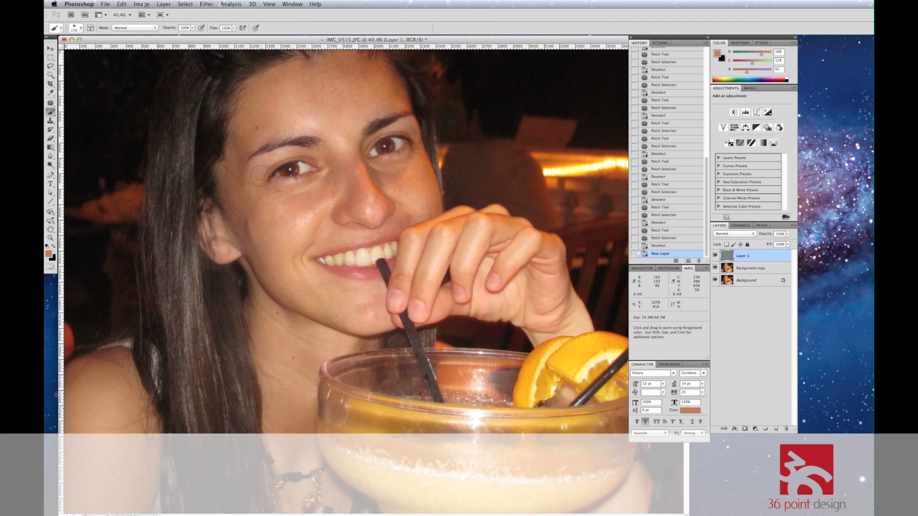
Enlarge the soft brush and paint the sampled skin tone over the upper forehead on Layer 1.
{"action": "right_click", "coordinate": [260, 157]}
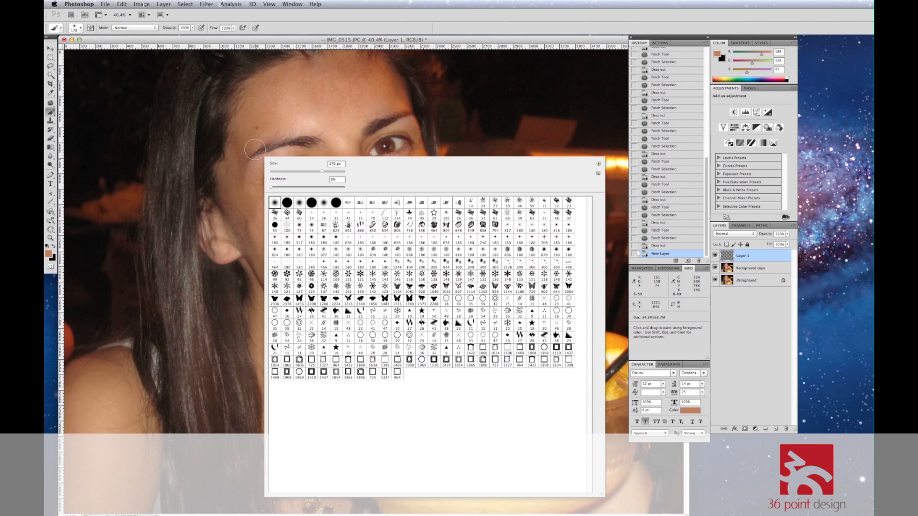
{"action": "left_click", "coordinate": [252, 144]}
{"action": "right_click", "coordinate": [253, 144]}
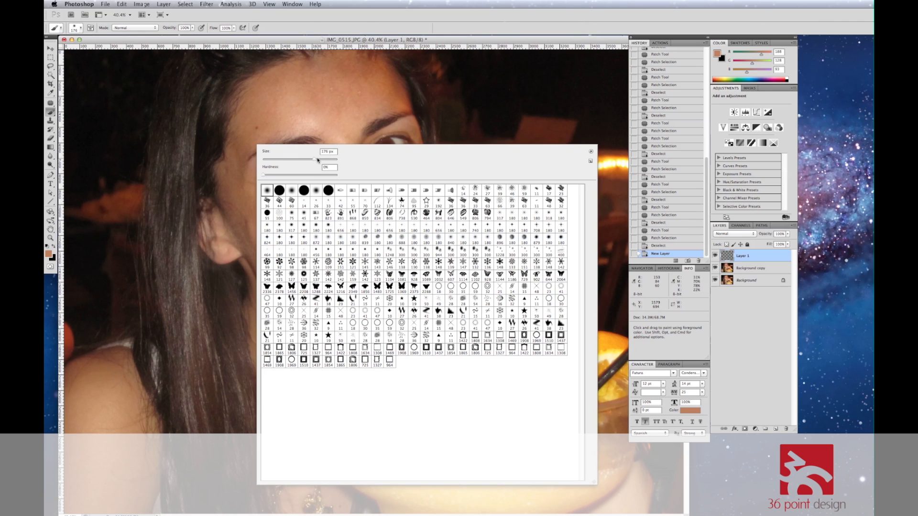
{"action": "left_click_drag", "start_coordinate": [323, 161], "coordinate": [328, 160]}
{"action": "left_click", "coordinate": [320, 84]}
{"action": "left_click", "coordinate": [358, 67]}
{"action": "left_click", "coordinate": [396, 84]}
{"action": "left_click", "coordinate": [394, 86]}
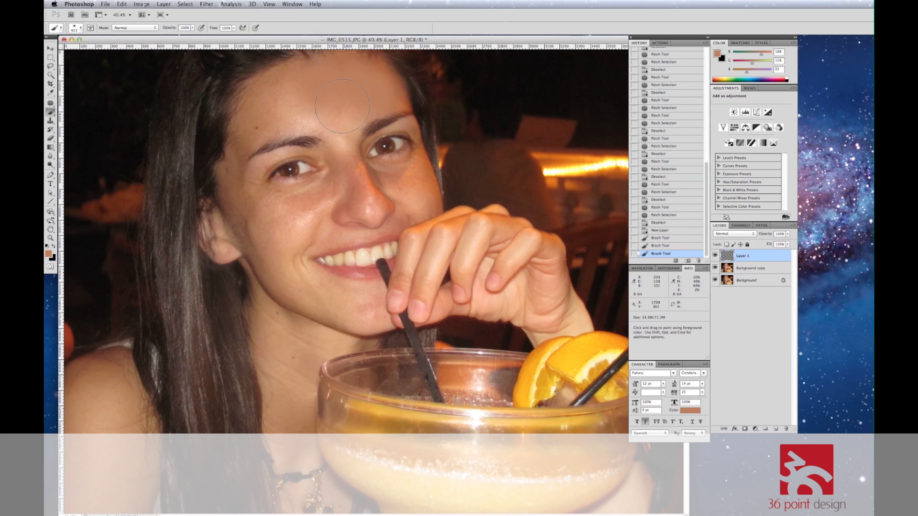
Continue painting the skin tone across the lower forehead, the temple side and the area between the eyebrows.
{"action": "left_click", "coordinate": [336, 122]}
{"action": "left_click", "coordinate": [311, 117]}
{"action": "left_click", "coordinate": [286, 117]}
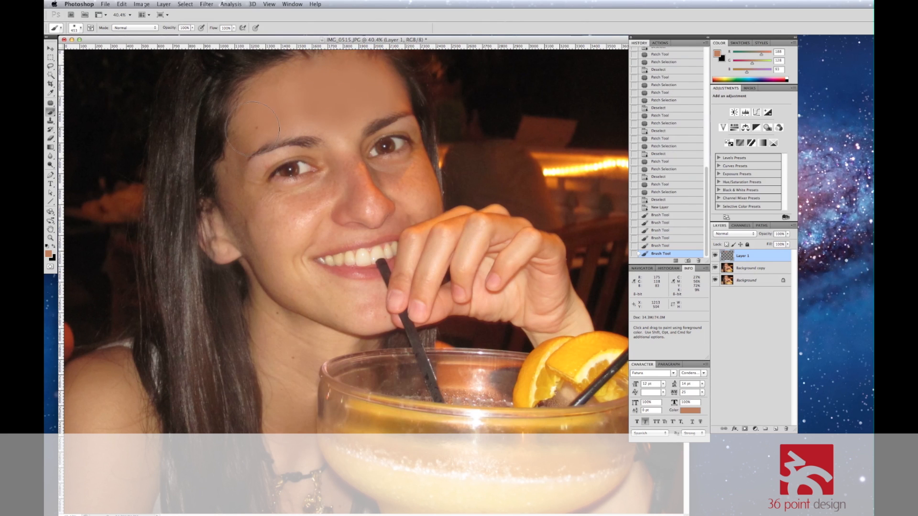
{"action": "left_click", "coordinate": [250, 131]}
{"action": "left_click", "coordinate": [270, 68]}
{"action": "left_click", "coordinate": [309, 134]}
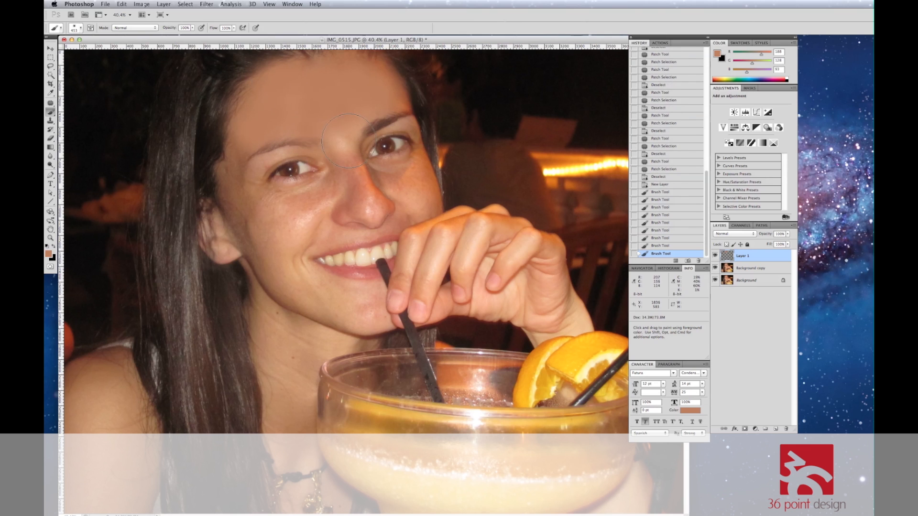
{"action": "left_click", "coordinate": [349, 141]}
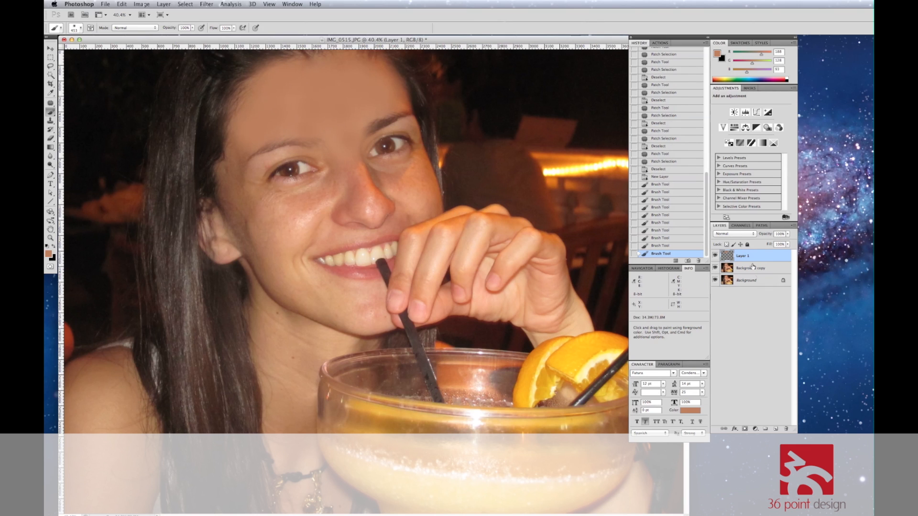
Lower Layer 1's opacity so the painted skin tone blends in, and toggle the layer's visibility to compare.
{"action": "left_click", "coordinate": [715, 256]}
{"action": "left_click", "coordinate": [715, 256]}
{"action": "left_click", "coordinate": [788, 234]}
{"action": "left_click_drag", "start_coordinate": [790, 235], "coordinate": [762, 245]}
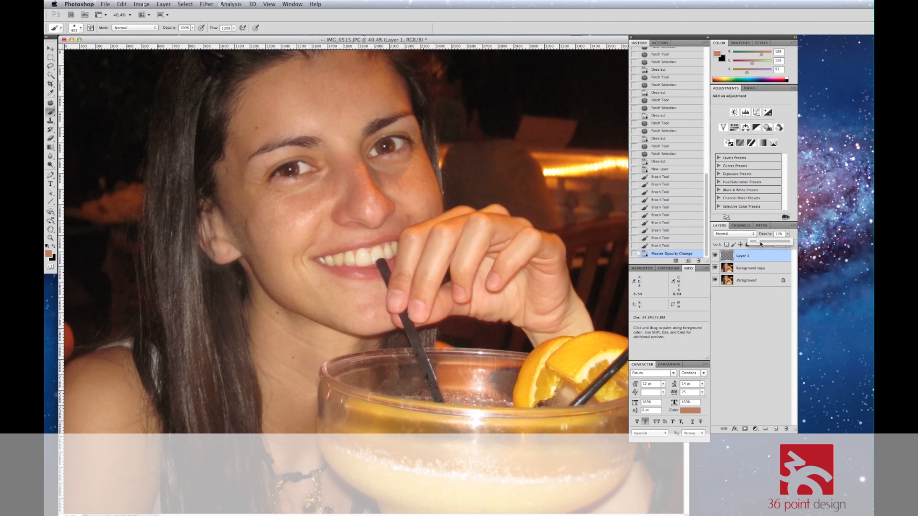
{"action": "left_click_drag", "start_coordinate": [765, 244], "coordinate": [763, 244]}
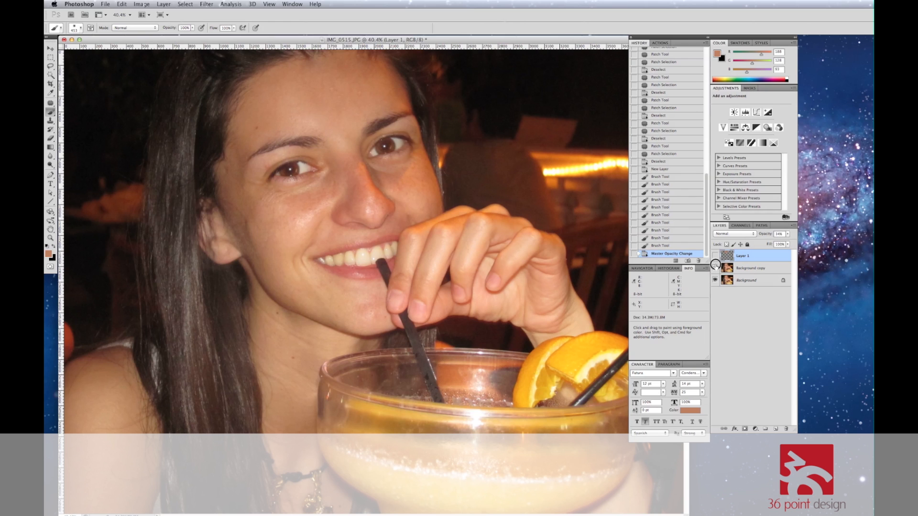
{"action": "left_click", "coordinate": [715, 256]}
{"action": "left_click", "coordinate": [716, 256]}
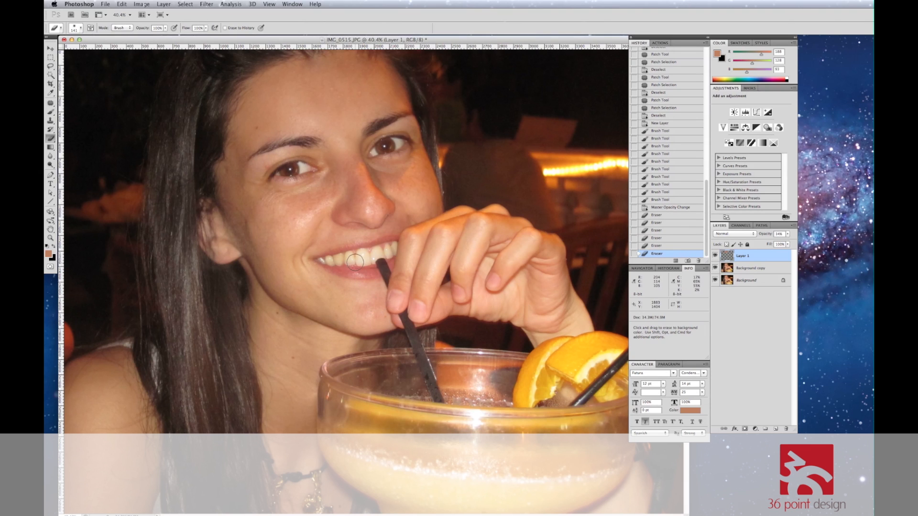
Select the teeth on the Background copy layer with the Quick Selection tool.
{"action": "left_click", "coordinate": [766, 270]}
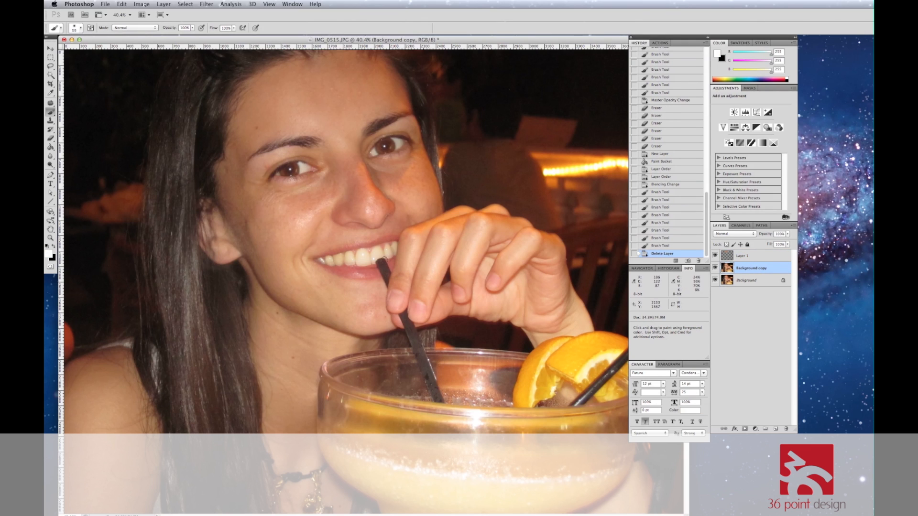
{"action": "left_click", "coordinate": [50, 67]}
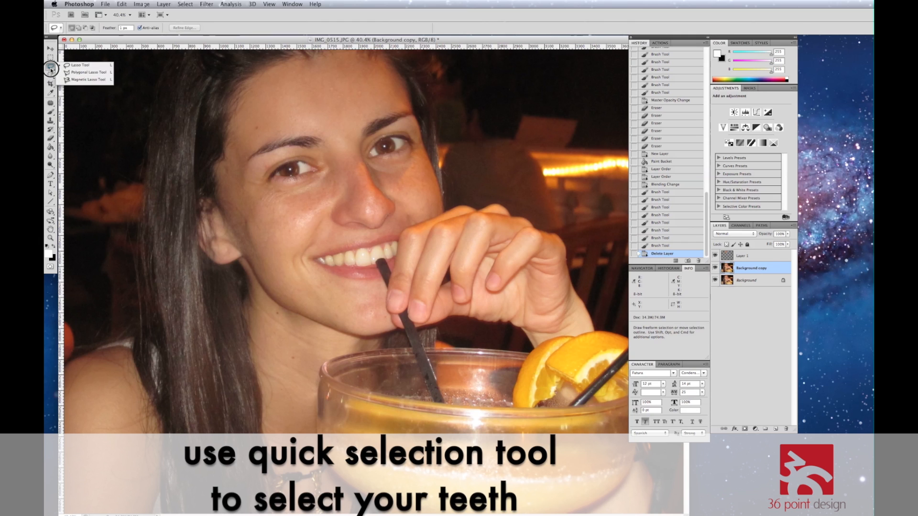
{"action": "left_click", "coordinate": [50, 75]}
{"action": "left_click_drag", "start_coordinate": [51, 75], "coordinate": [72, 74]}
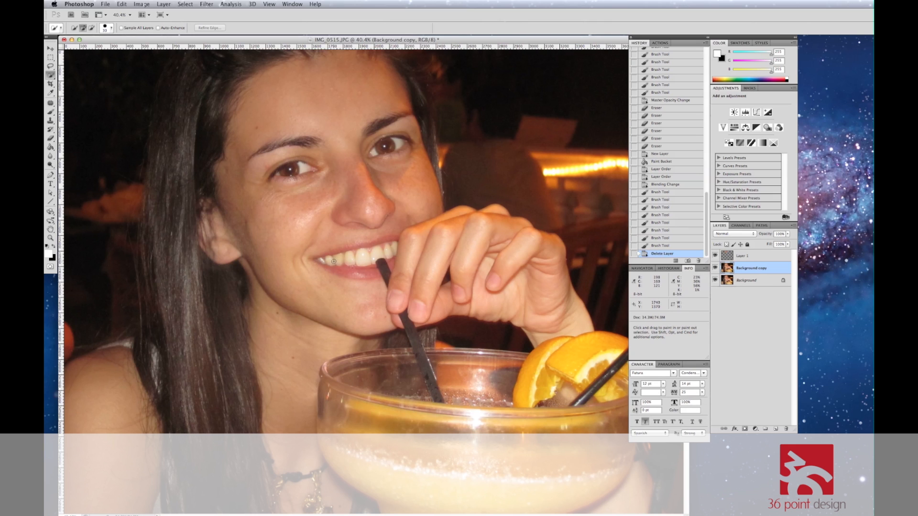
{"action": "mouse_move", "coordinate": [337, 259]}
{"action": "left_mouse_down"}
{"action": "mouse_move", "coordinate": [394, 251]}
{"action": "mouse_move", "coordinate": [320, 261]}
{"action": "left_mouse_up"}
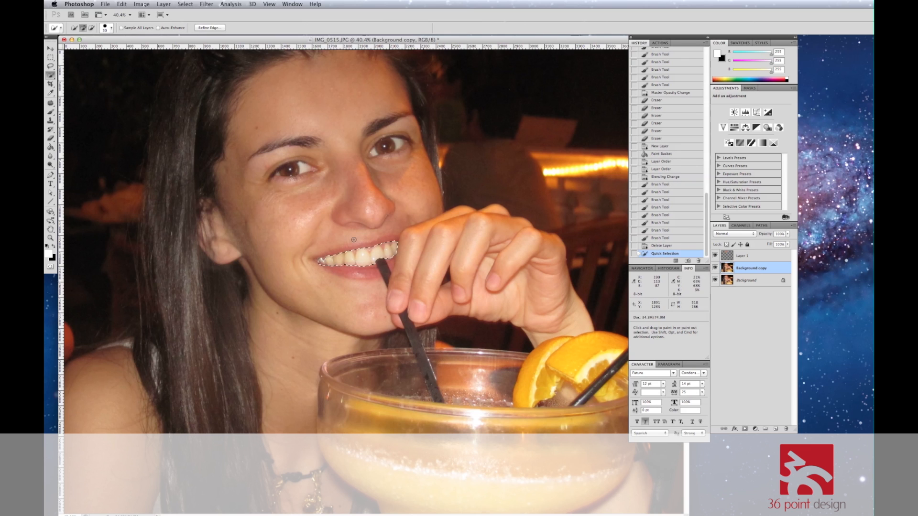
Subtract the gum areas along the upper edge of the teeth from the selection with the Lasso tool.
{"action": "left_click", "coordinate": [48, 68]}
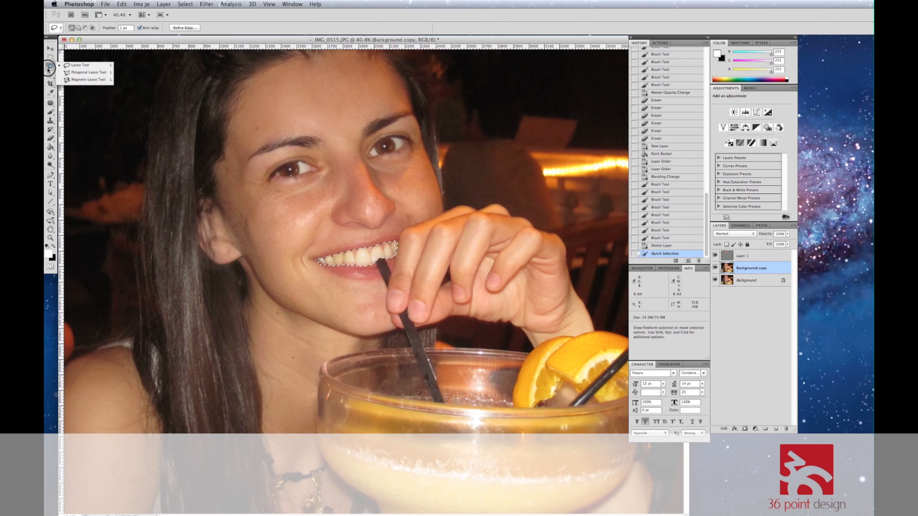
{"action": "left_click", "coordinate": [79, 65]}
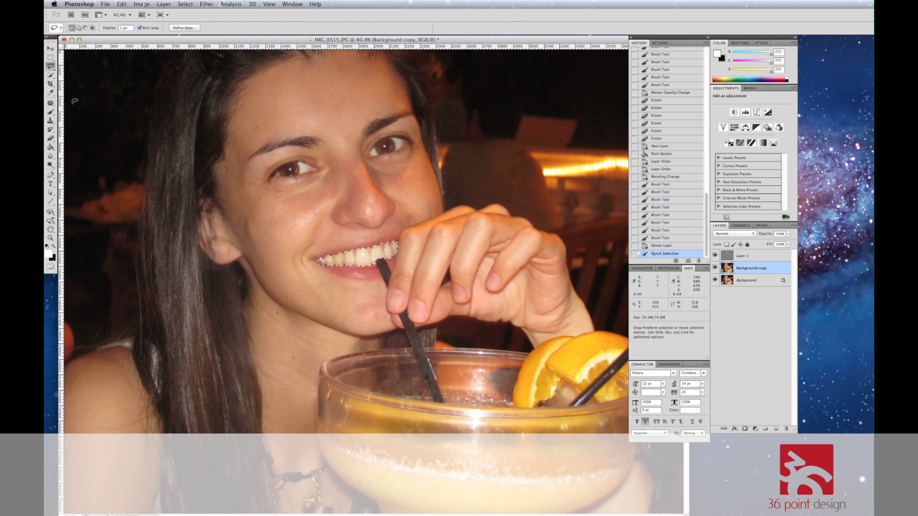
{"action": "left_click", "coordinate": [51, 67]}
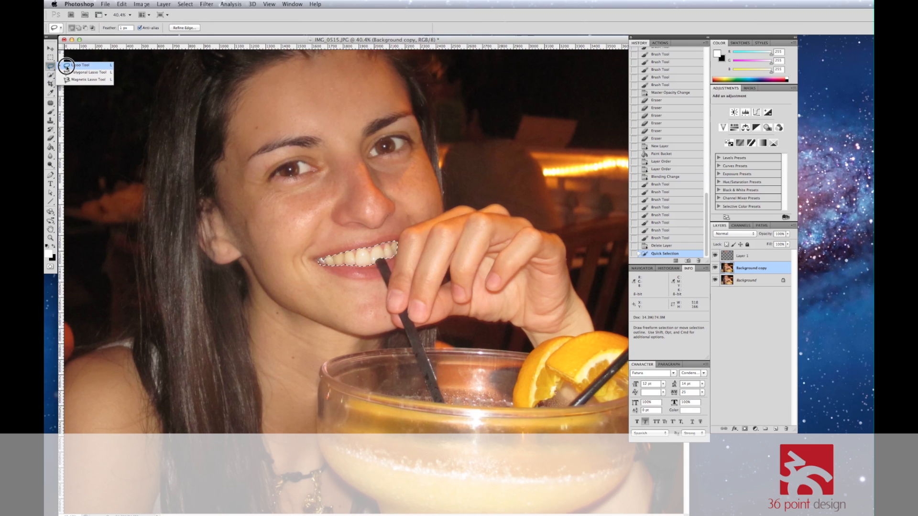
{"action": "left_click", "coordinate": [66, 66]}
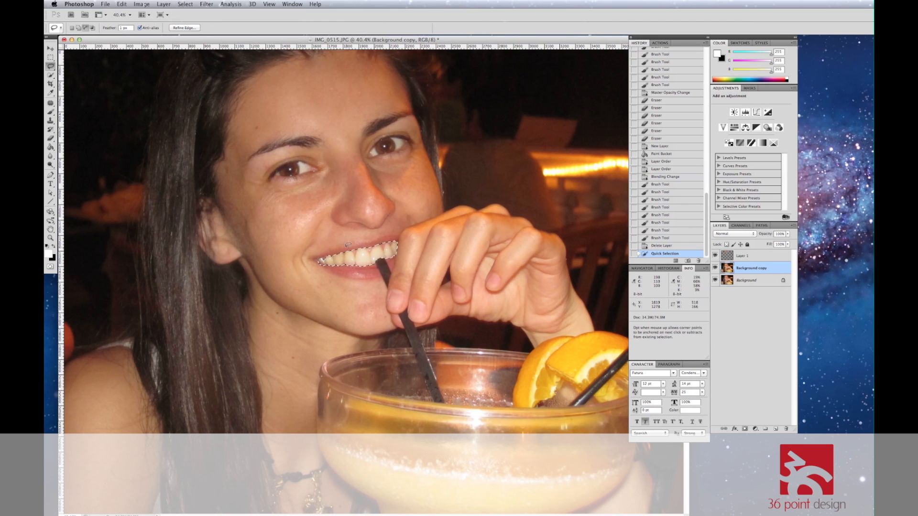
{"action": "key", "text": "alt"}
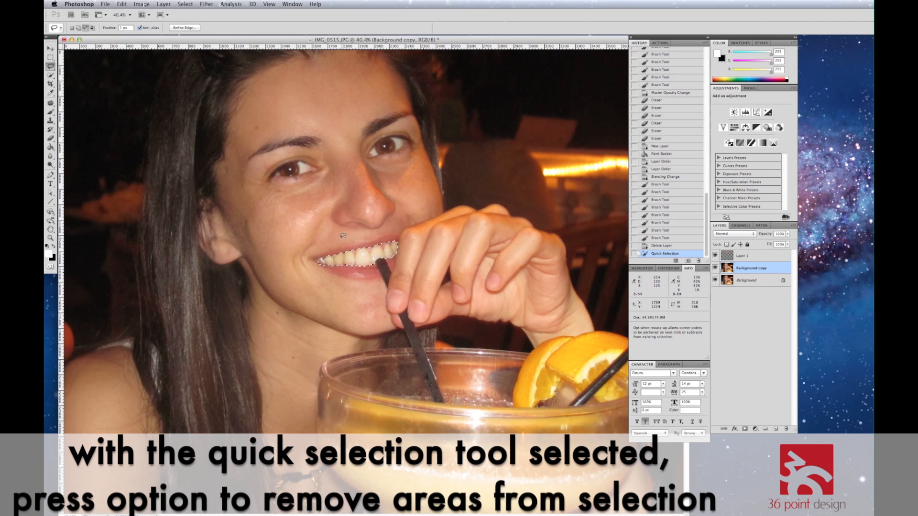
{"action": "key", "text": "alt"}
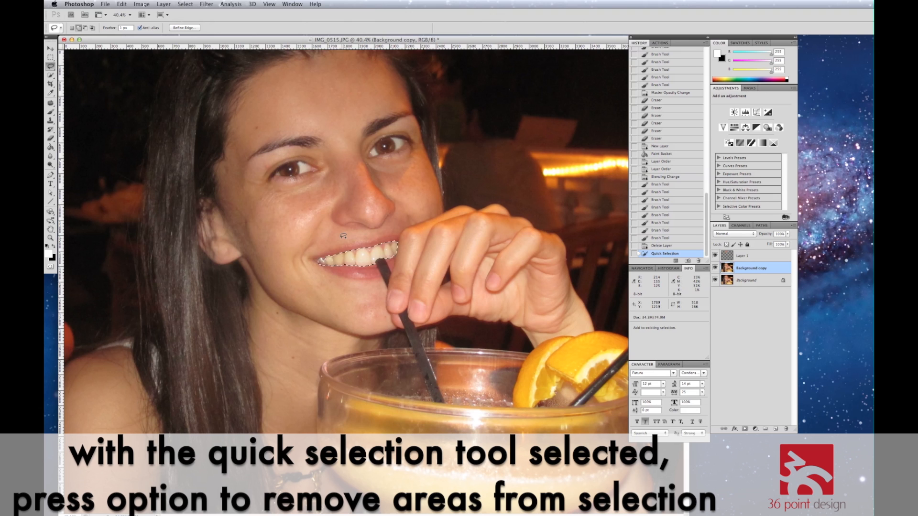
{"action": "key", "text": "alt"}
{"action": "key", "text": "alt"}
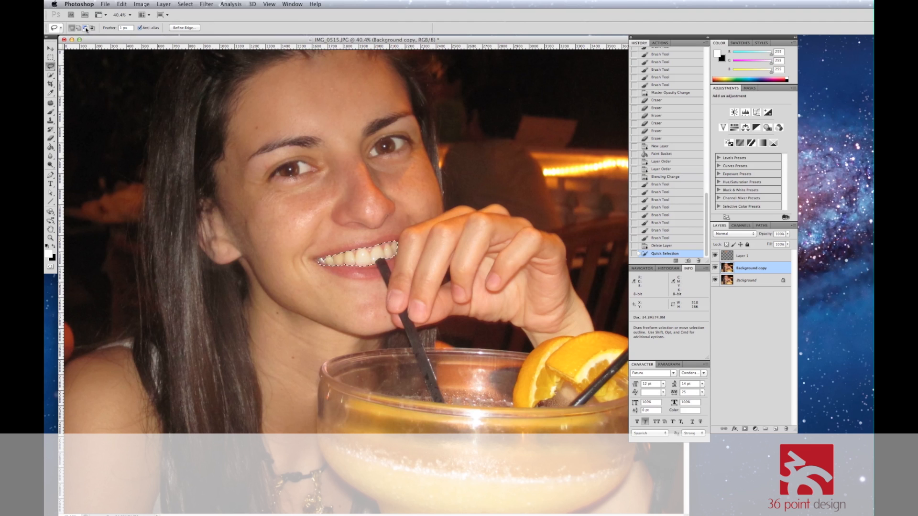
{"action": "left_click", "coordinate": [86, 29]}
{"action": "left_click_drag", "start_coordinate": [351, 248], "coordinate": [354, 246]}
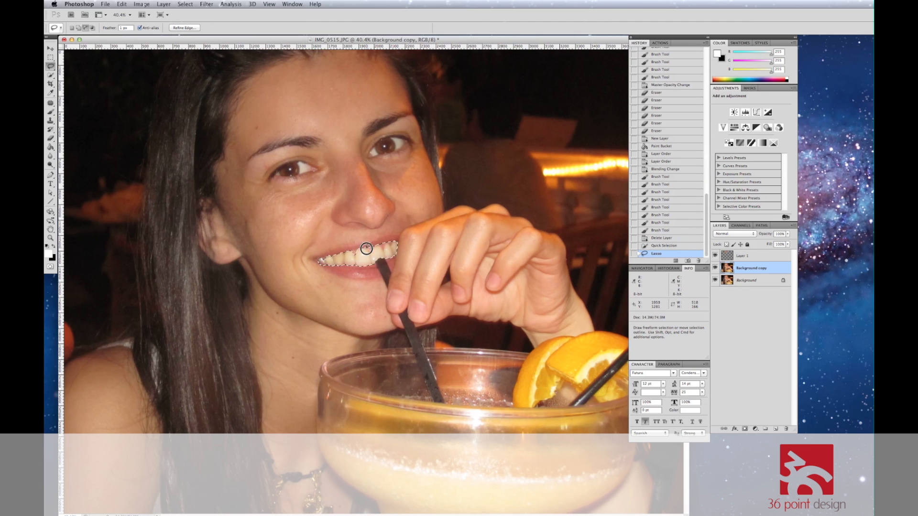
{"action": "left_click_drag", "start_coordinate": [365, 246], "coordinate": [378, 243]}
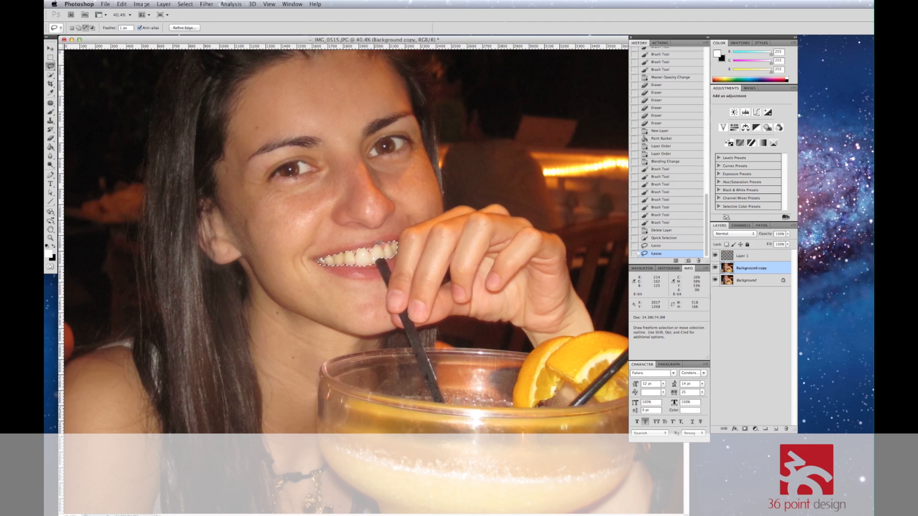
{"action": "left_click_drag", "start_coordinate": [382, 242], "coordinate": [385, 237]}
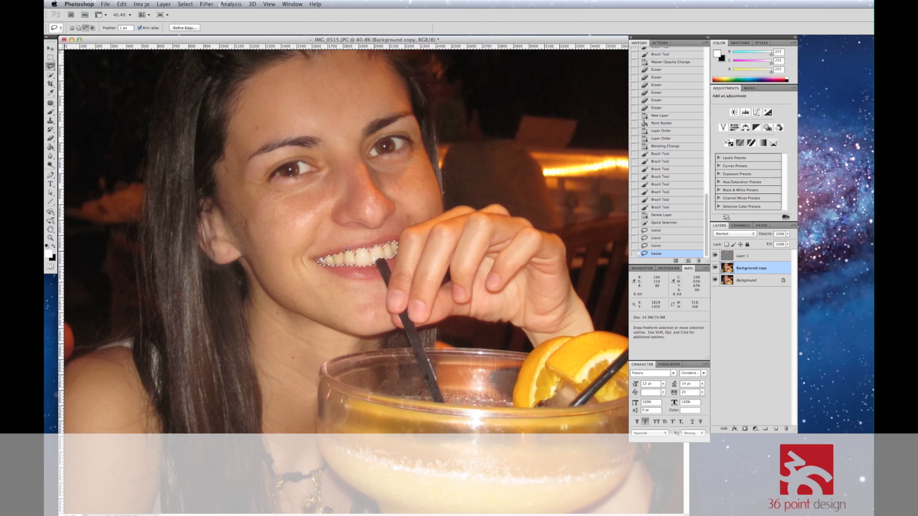
Return to the last Lasso state in the history and add a Hue/Saturation adjustment layer for the selected teeth.
{"action": "scroll", "coordinate": [659, 224], "scroll_direction": "down", "scroll_amount": 3}
{"action": "left_click", "coordinate": [659, 246]}
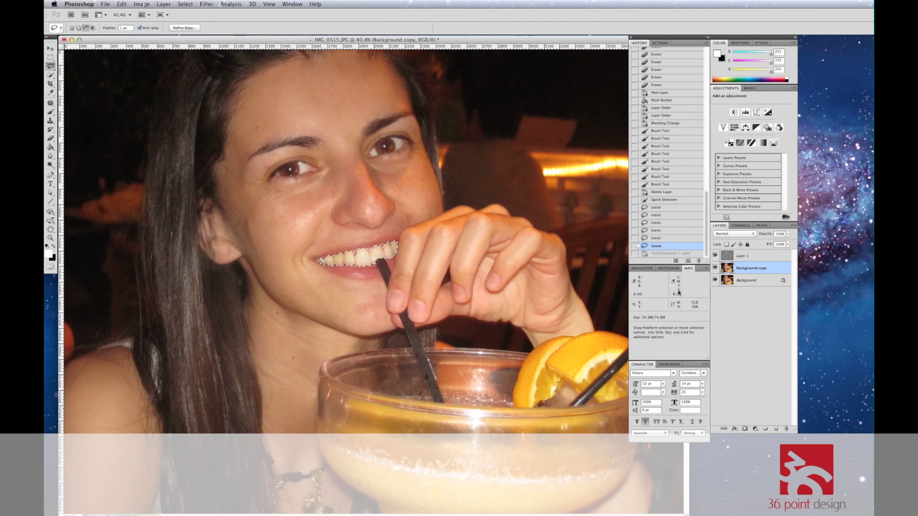
{"action": "left_click", "coordinate": [755, 430]}
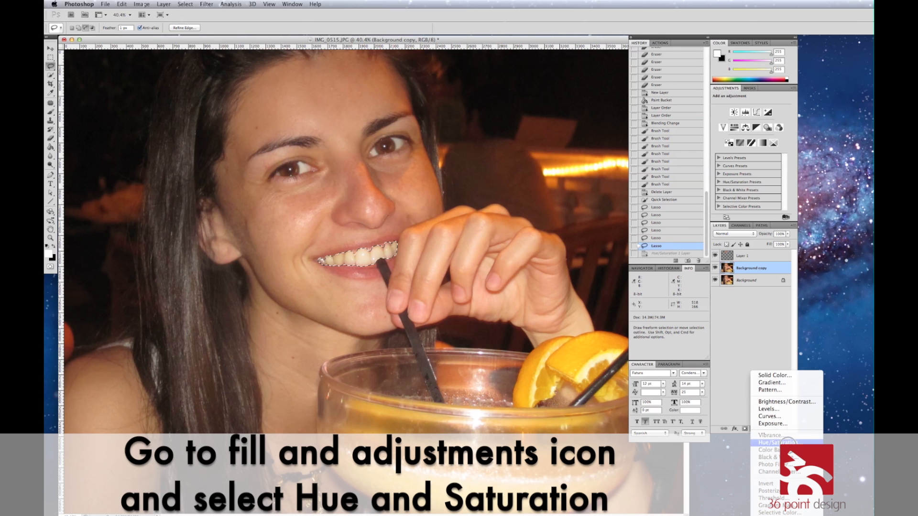
{"action": "left_click", "coordinate": [788, 442]}
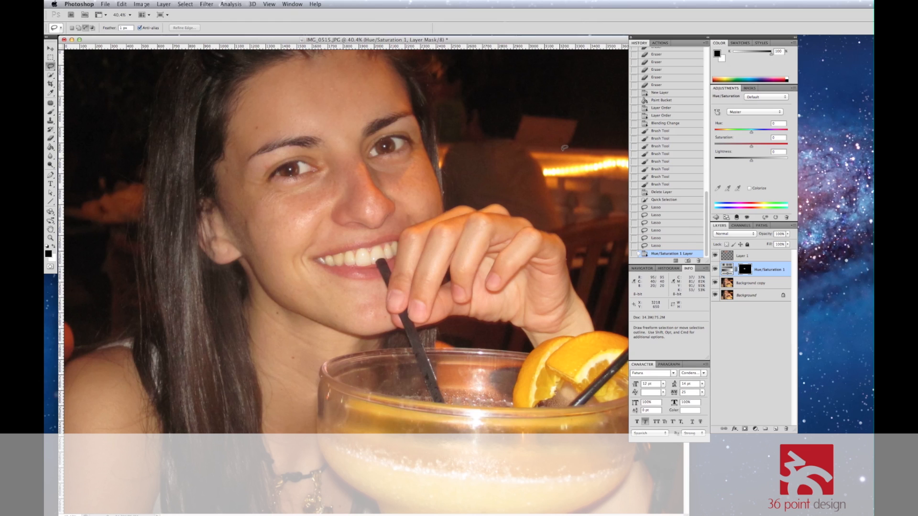
Target the Yellows range of the Hue/Saturation adjustment and set its hue to -20.
{"action": "left_click", "coordinate": [761, 114]}
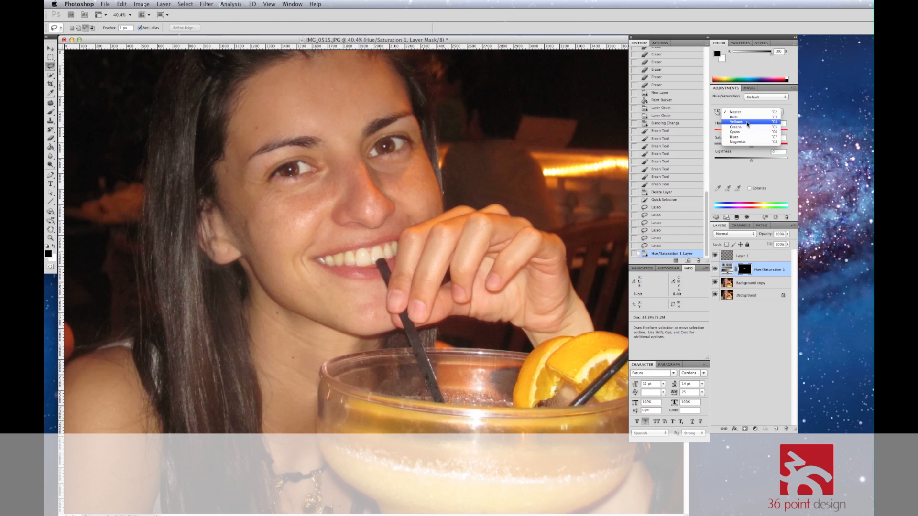
{"action": "left_click", "coordinate": [747, 123]}
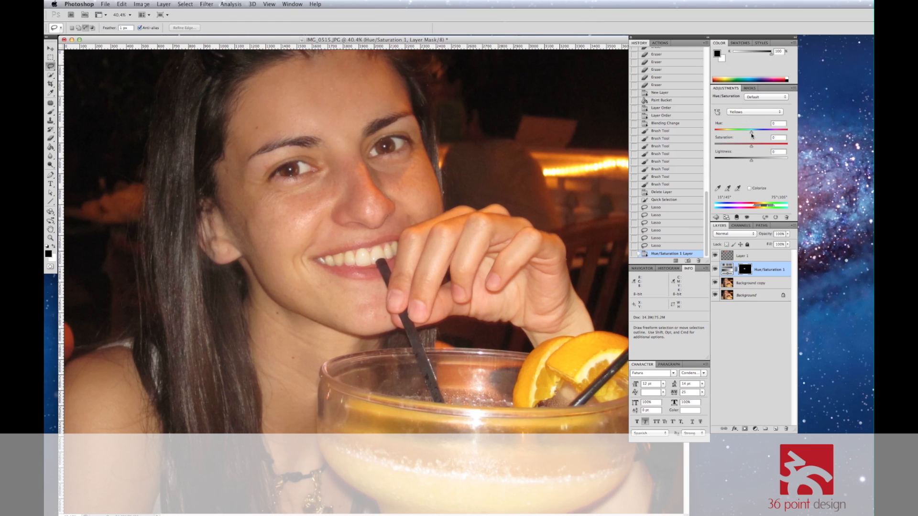
{"action": "left_click", "coordinate": [751, 133]}
{"action": "left_click_drag", "start_coordinate": [752, 133], "coordinate": [744, 135]}
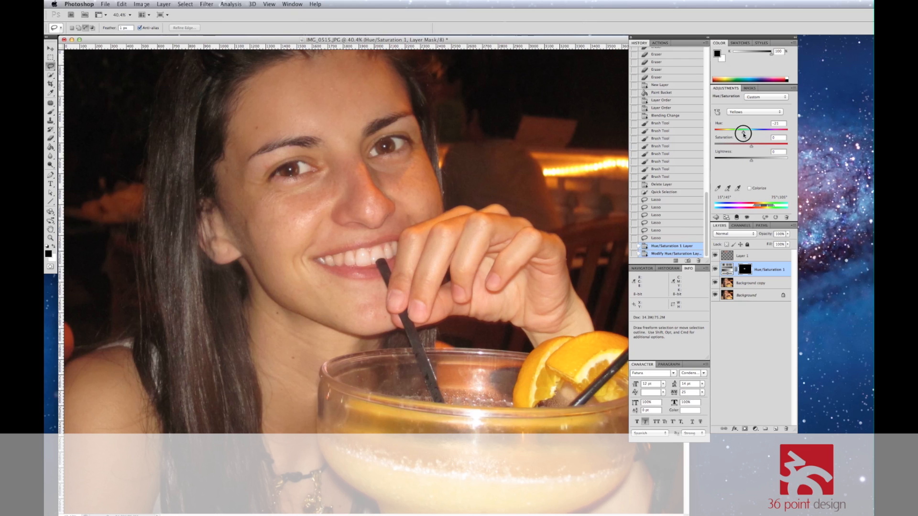
{"action": "left_click_drag", "start_coordinate": [744, 134], "coordinate": [743, 135]}
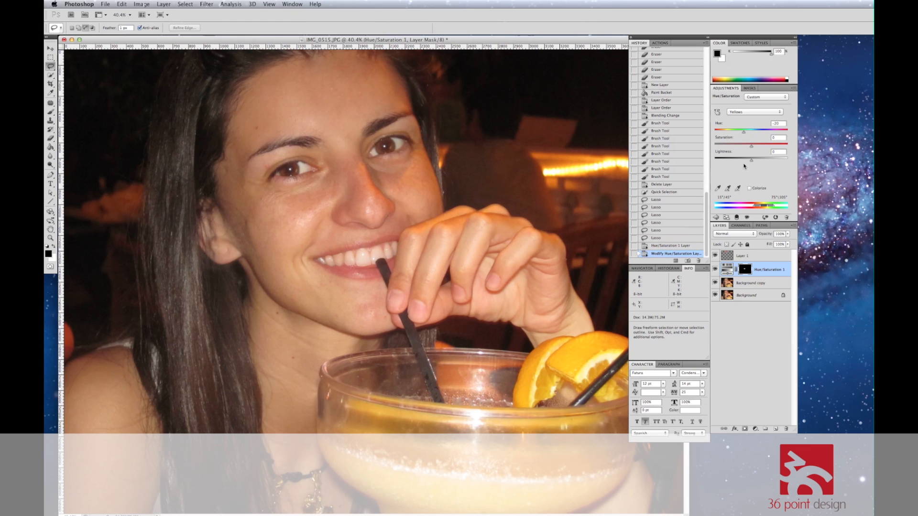
Reduce the saturation of the Yellows to about -50 and raise their lightness to +26 to whiten the teeth.
{"action": "left_click_drag", "start_coordinate": [751, 148], "coordinate": [725, 148]}
{"action": "mouse_move", "coordinate": [725, 148]}
{"action": "left_mouse_down"}
{"action": "mouse_move", "coordinate": [707, 148]}
{"action": "mouse_move", "coordinate": [730, 146]}
{"action": "left_mouse_up"}
{"action": "left_click_drag", "start_coordinate": [752, 161], "coordinate": [761, 162]}
{"action": "left_click_drag", "start_coordinate": [762, 163], "coordinate": [761, 163]}
{"action": "left_click_drag", "start_coordinate": [760, 162], "coordinate": [760, 163]}
Hide and show Layer 1, the Hue/Saturation layer and the Background copy to compare the portrait before and after retouching.
{"action": "left_click", "coordinate": [51, 229]}
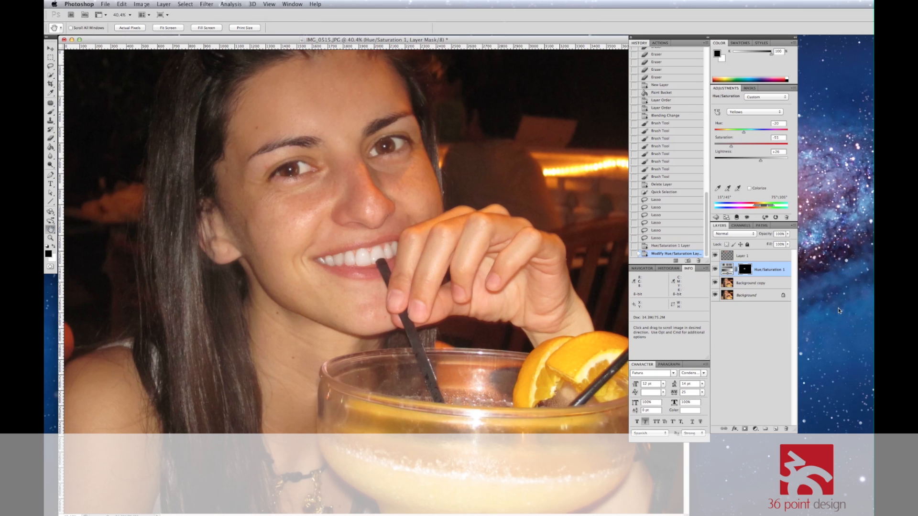
{"action": "left_click", "coordinate": [715, 255]}
{"action": "left_click", "coordinate": [715, 269]}
{"action": "left_click", "coordinate": [715, 283]}
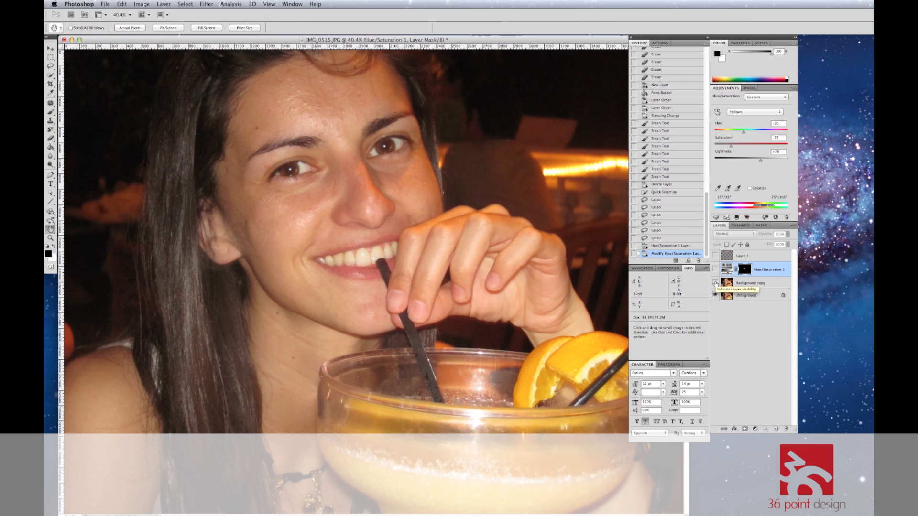
{"action": "left_click_drag", "start_coordinate": [715, 282], "coordinate": [715, 256]}
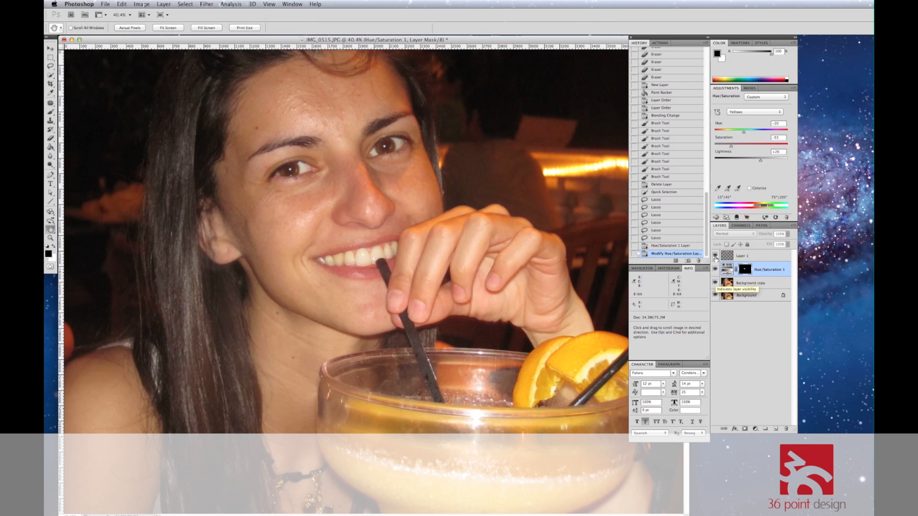